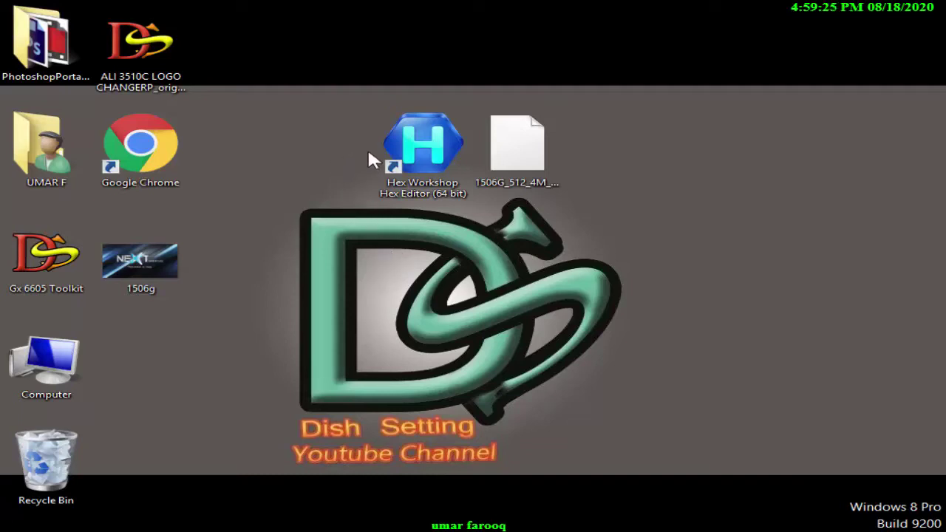
drag(357, 108, 459, 214)
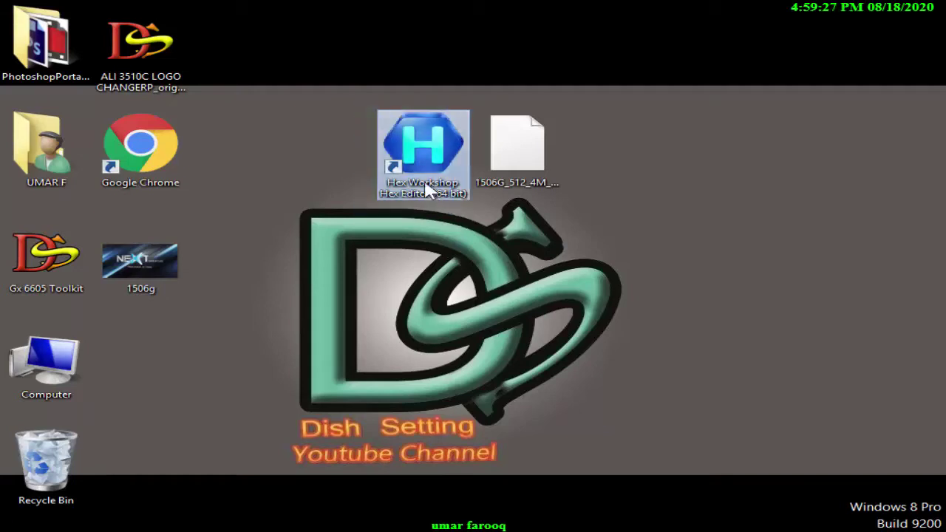
click(351, 119)
right_click(350, 120)
click(367, 160)
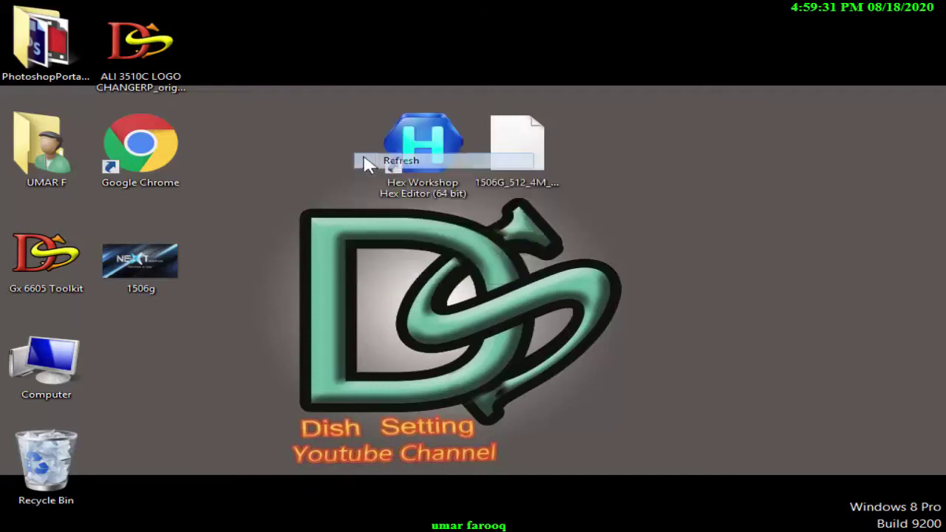
right_click(346, 137)
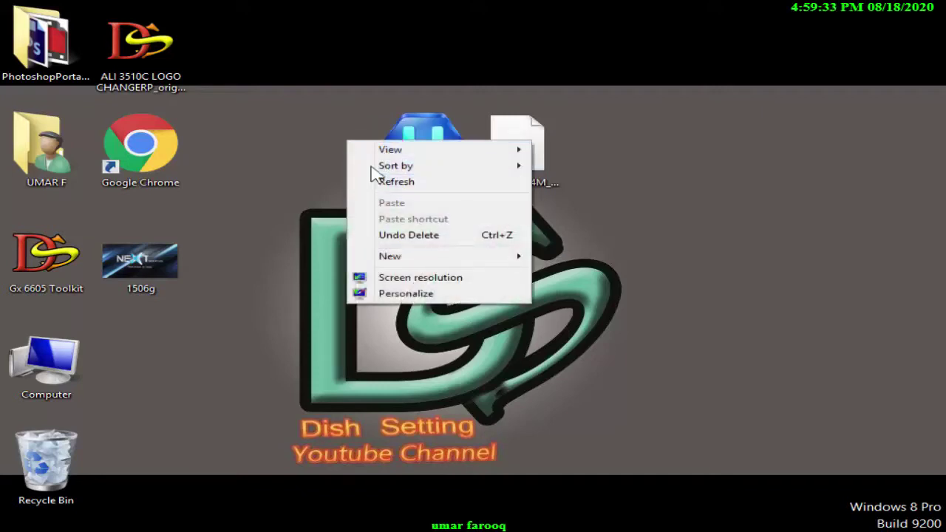
click(727, 131)
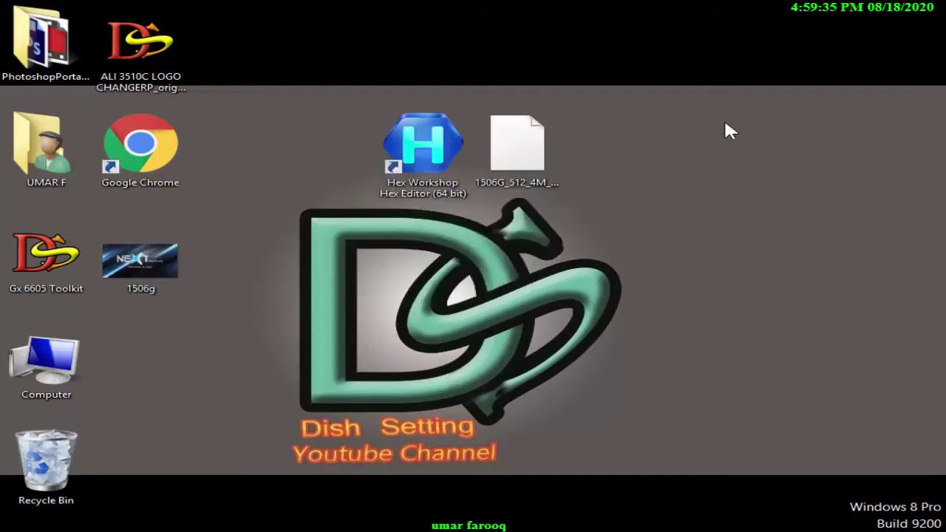
click(529, 175)
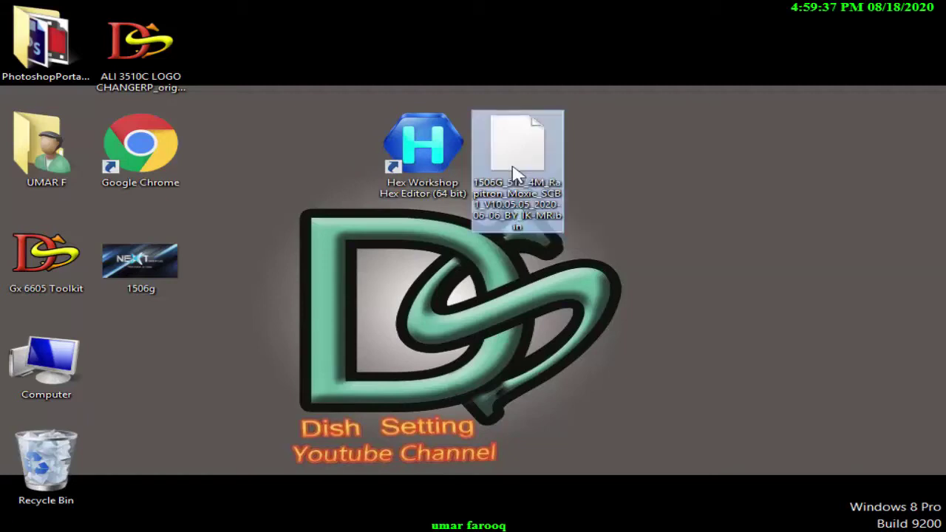
click(579, 168)
right_click(573, 153)
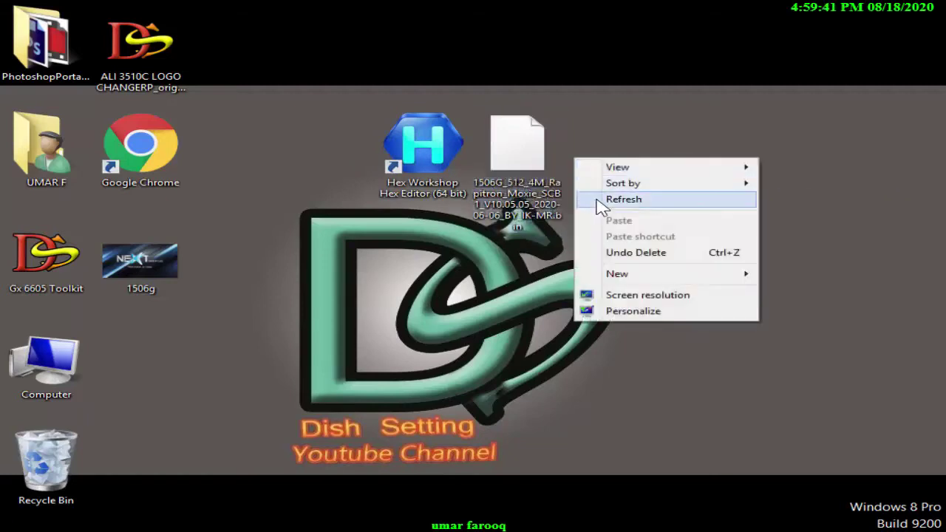
click(599, 198)
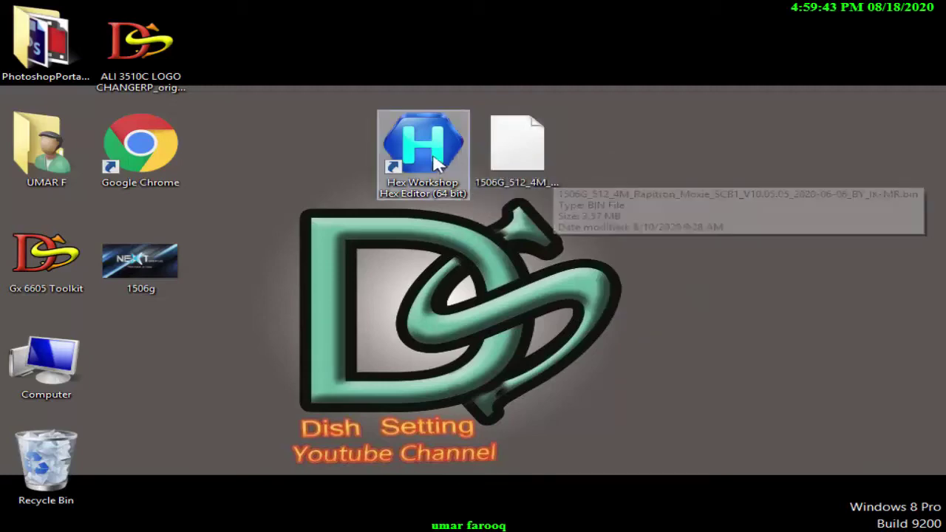
- Open the desktop file 1506G_512_4M_Rapitron_Moxie_SCB1_V10.05.05_2020-06-06_BY_IK-MR.bin in Hex Workshop and maximize its window
right_click(493, 167)
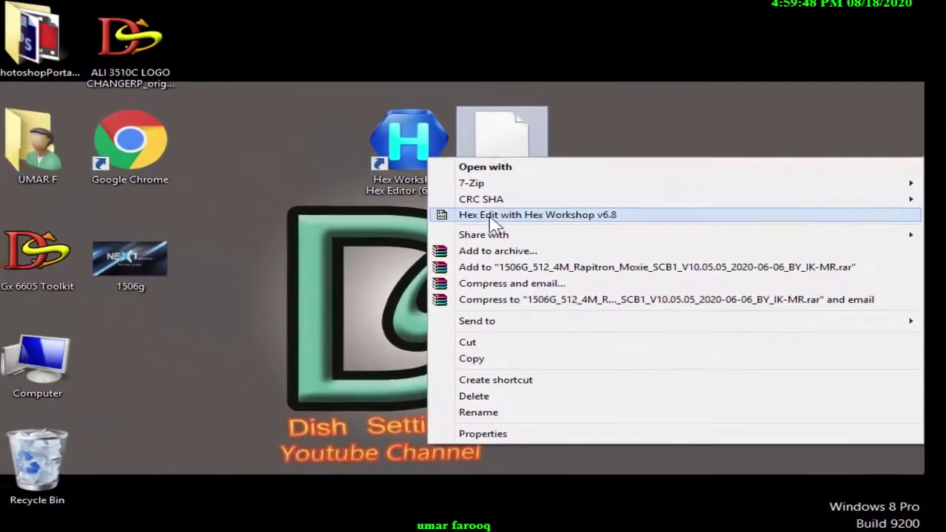
click(491, 216)
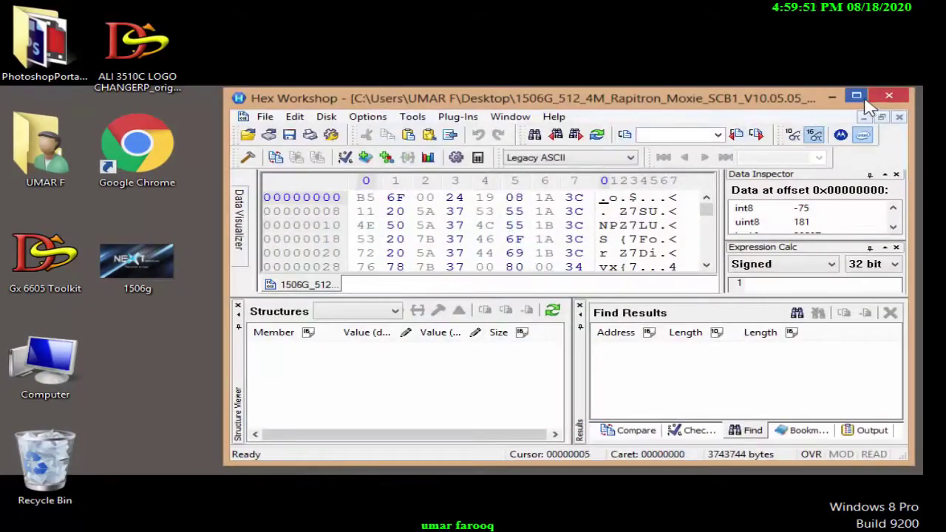
click(859, 99)
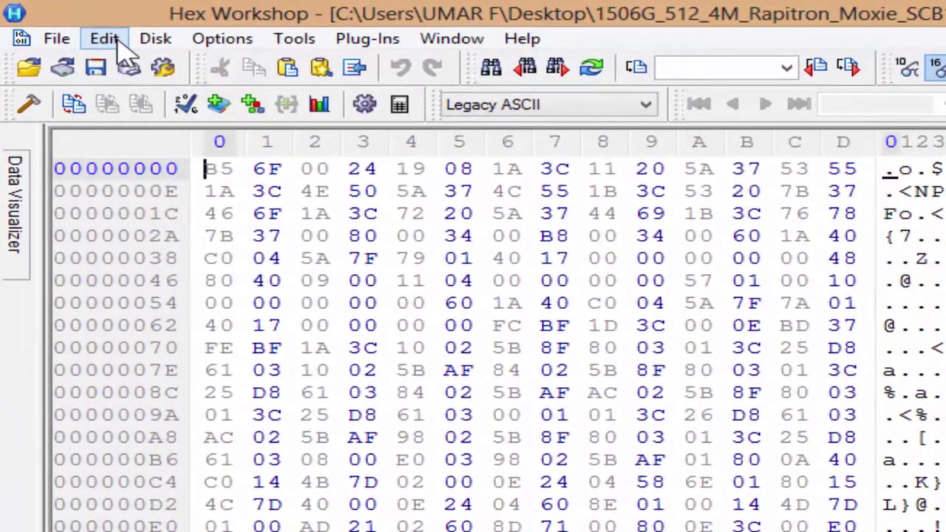
- Find all instances of the hex value 5d0000 in the firmware file, searching downwards
click(104, 39)
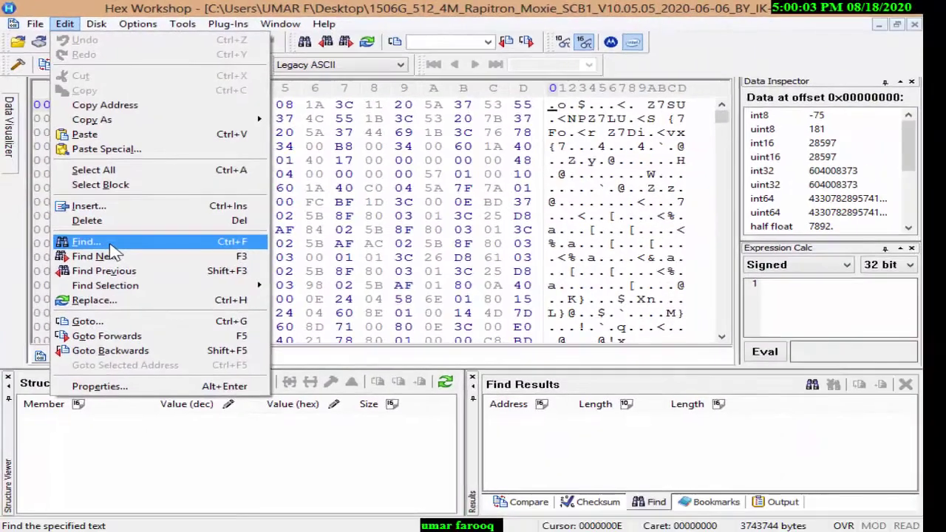
click(113, 244)
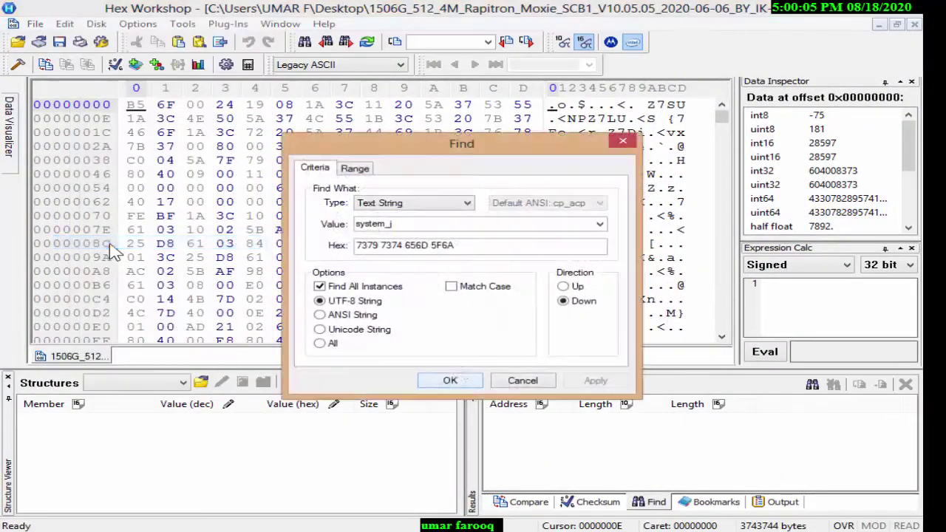
click(473, 205)
click(439, 208)
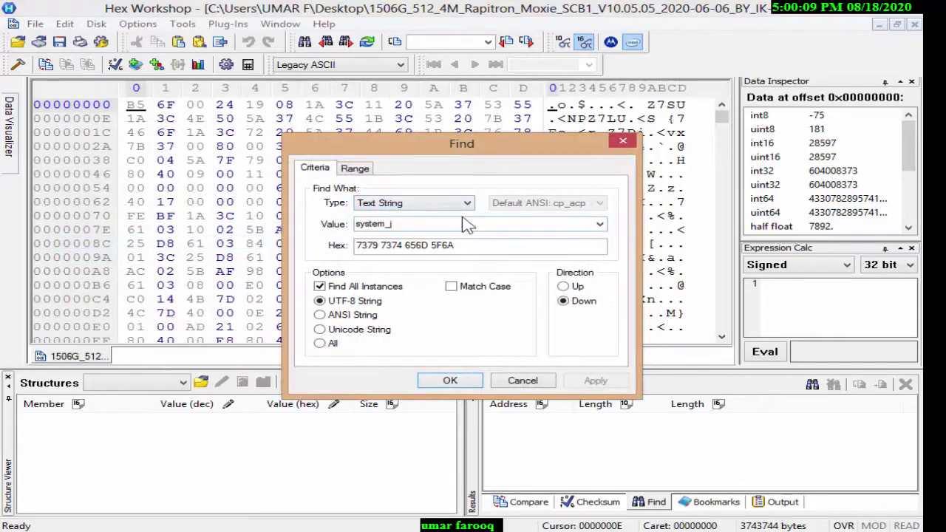
scroll(467, 223, up, 1)
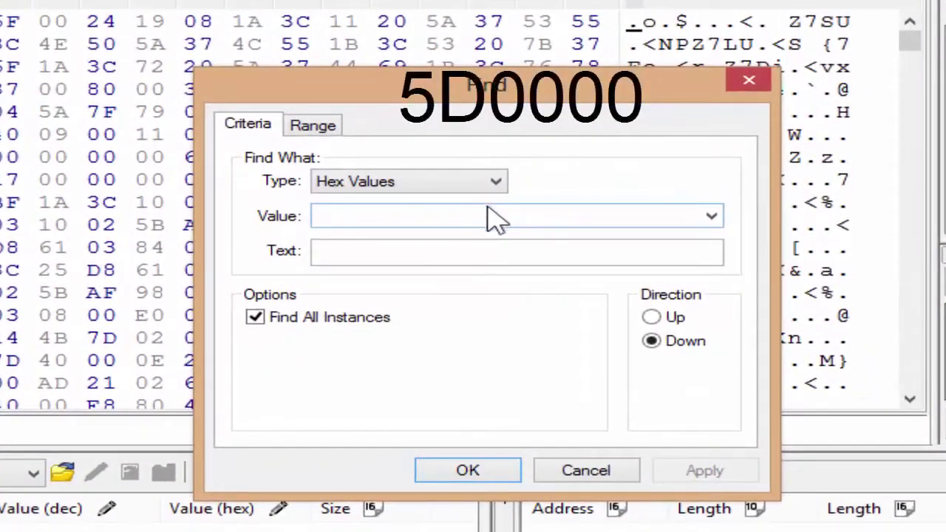
click(466, 216)
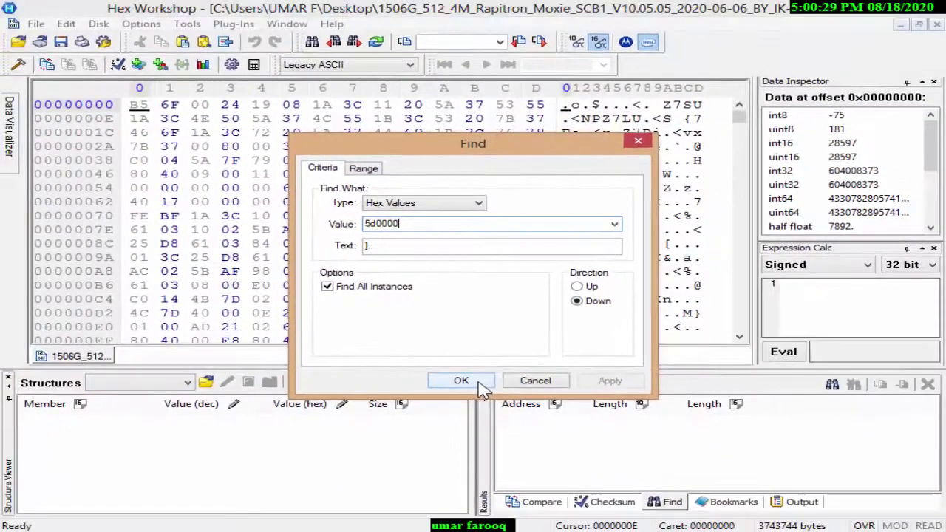
click(480, 384)
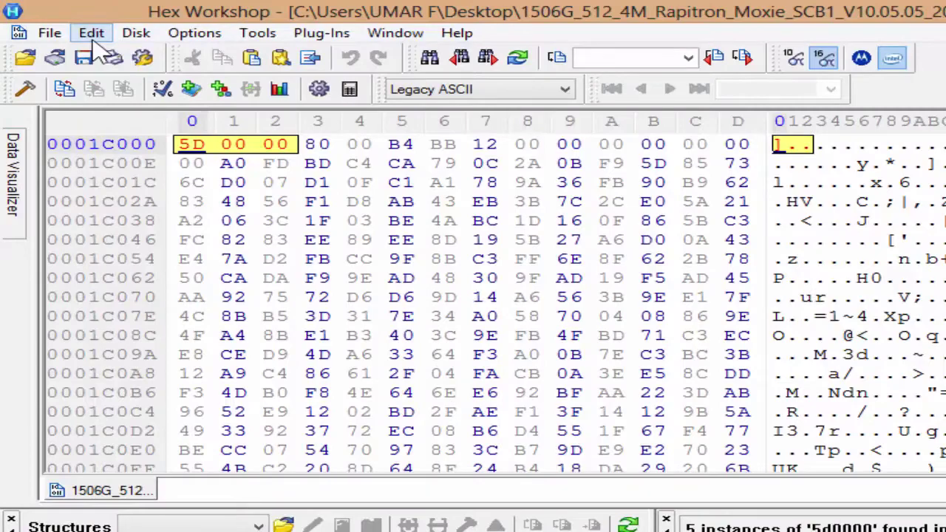
- Select the block from the current match at 0001C000 to the hexadecimal ending position 00063e05
click(91, 37)
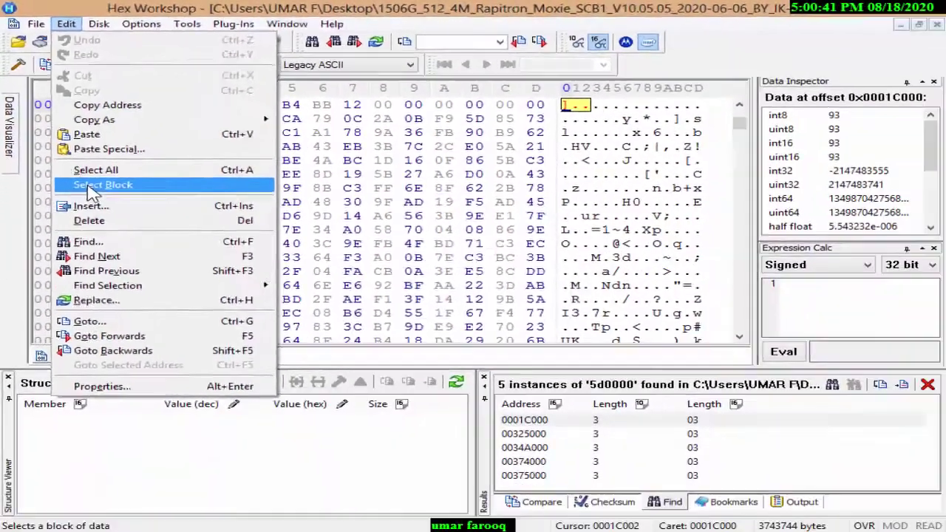
click(166, 336)
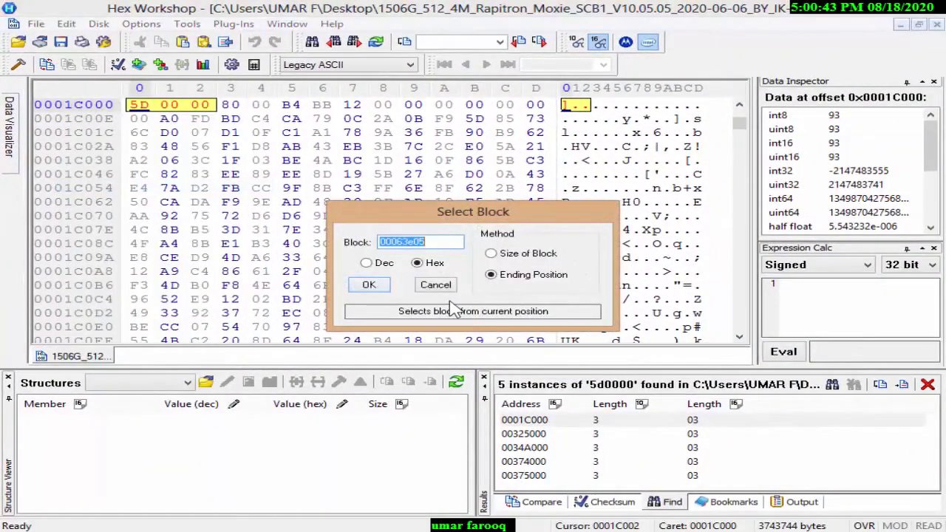
key(BackSpace)
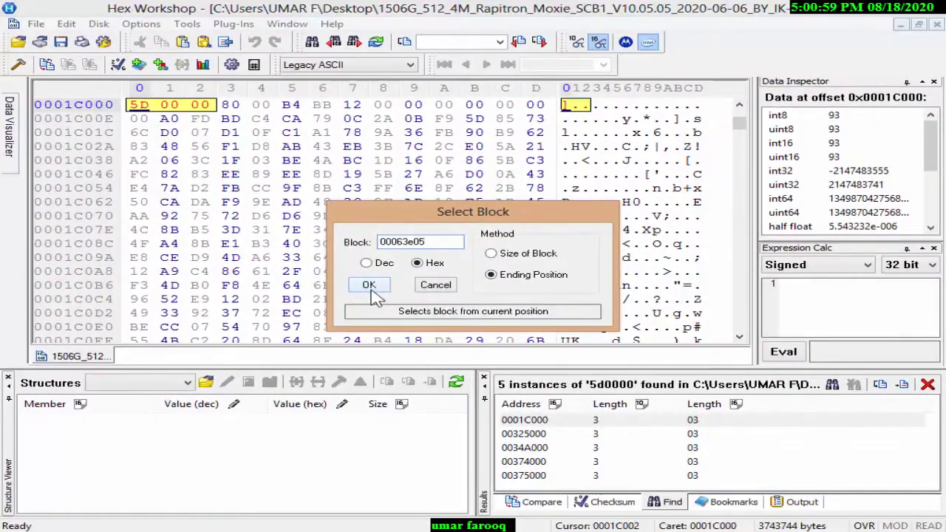
click(368, 286)
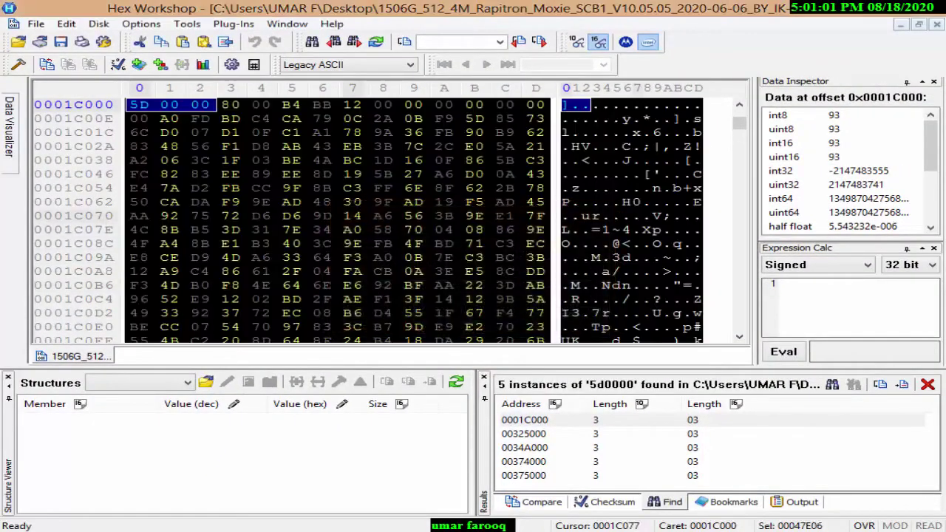
- Copy the selected block and paste it into a new blank file
right_click(347, 190)
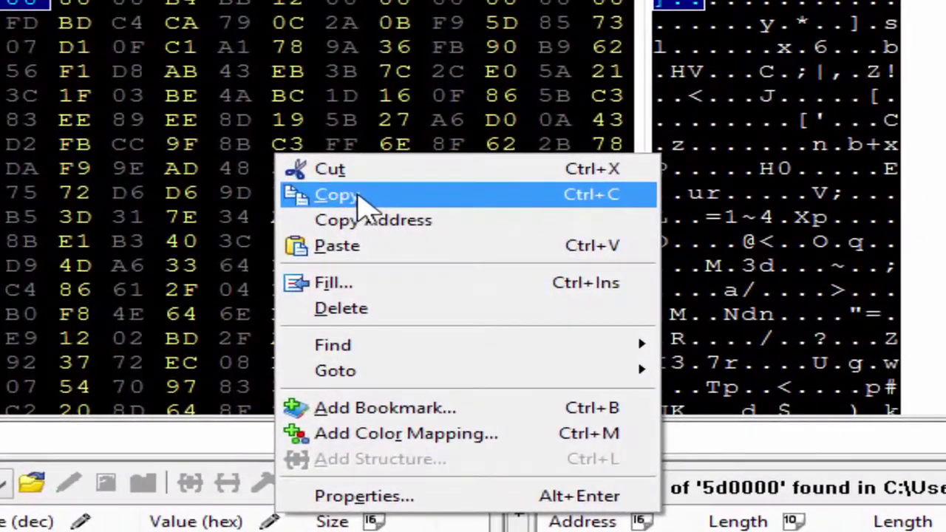
click(390, 218)
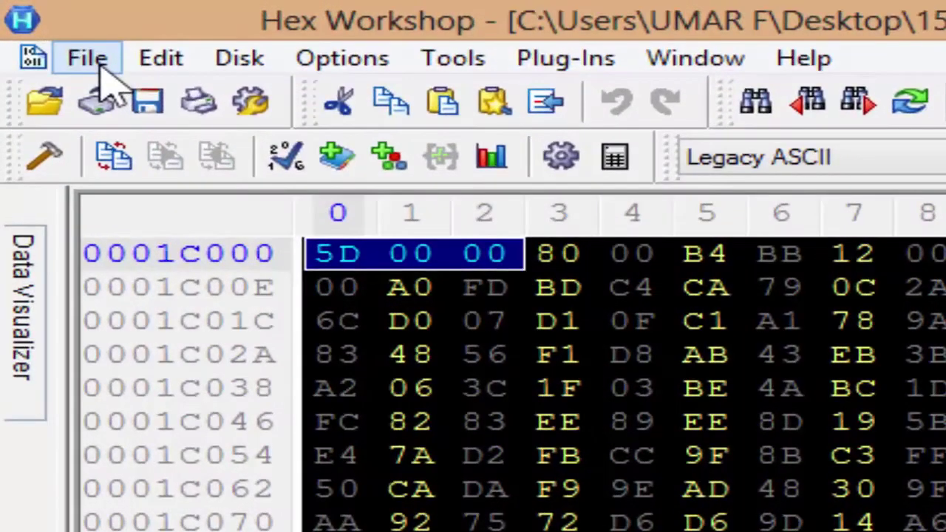
click(90, 58)
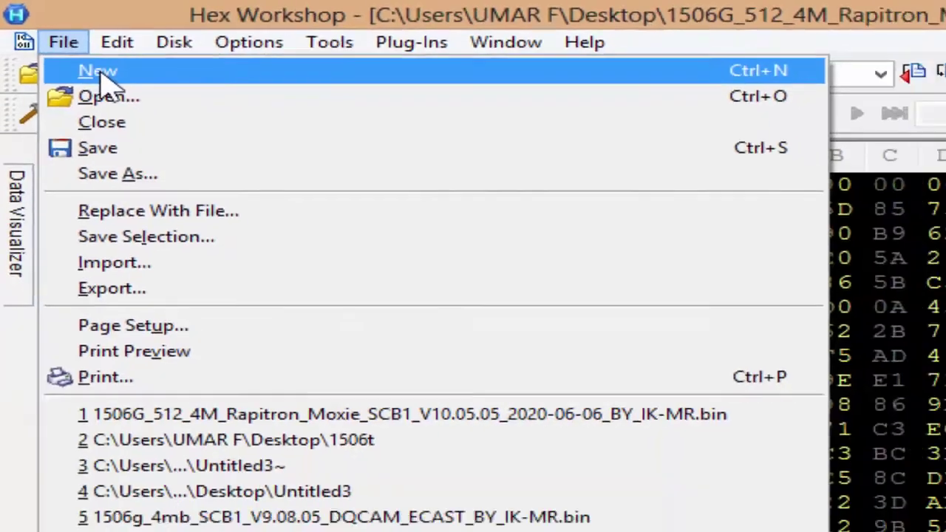
click(101, 74)
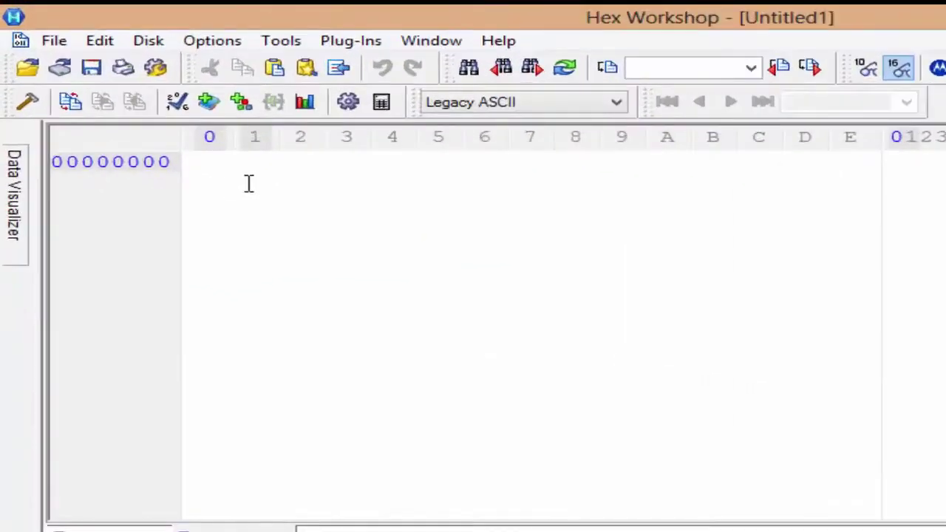
right_click(249, 184)
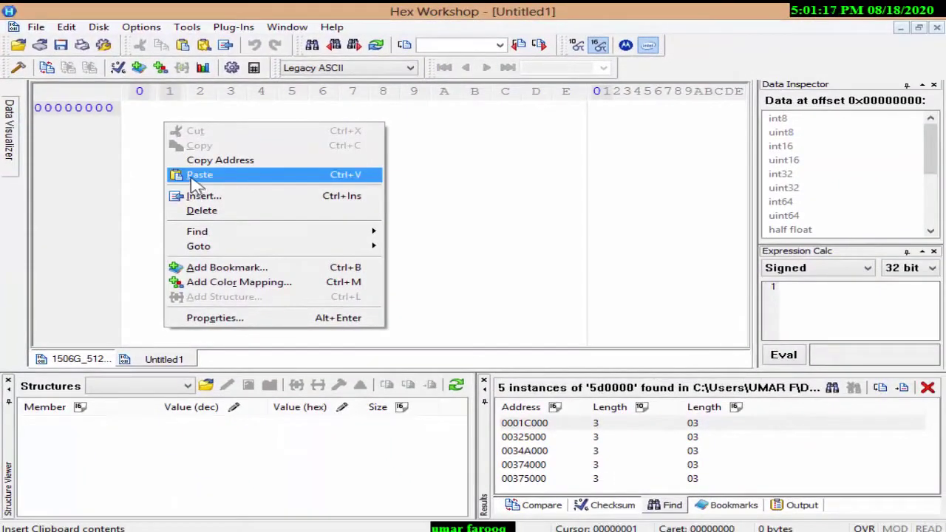
click(194, 176)
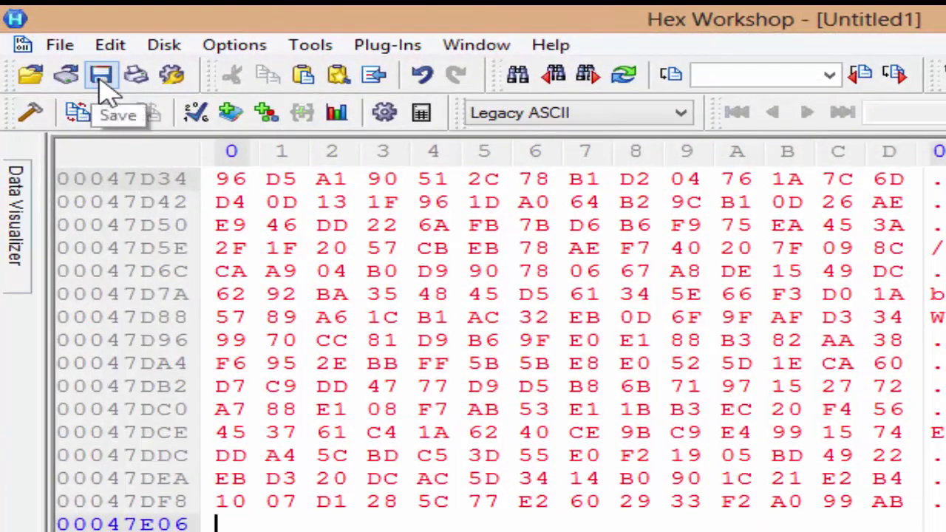
- Save the new file to the Desktop as 1506g5 and select it there
click(74, 51)
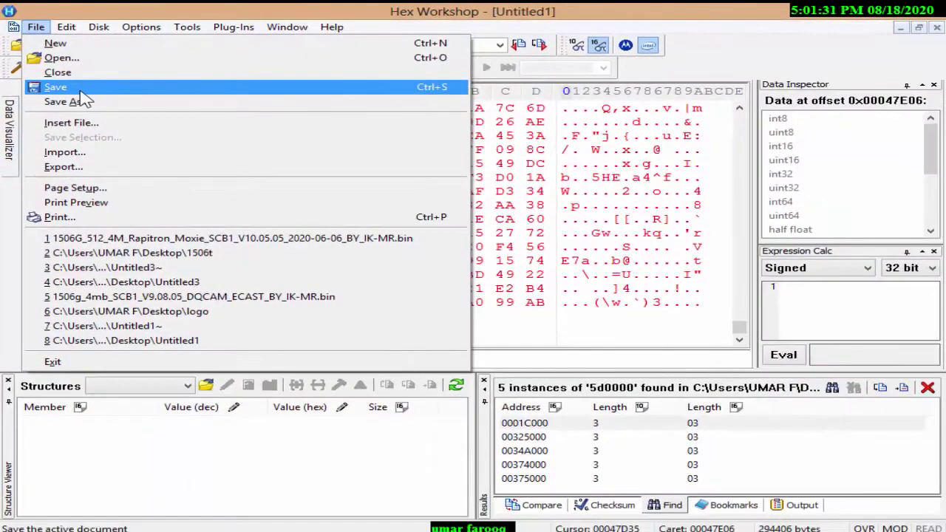
click(81, 98)
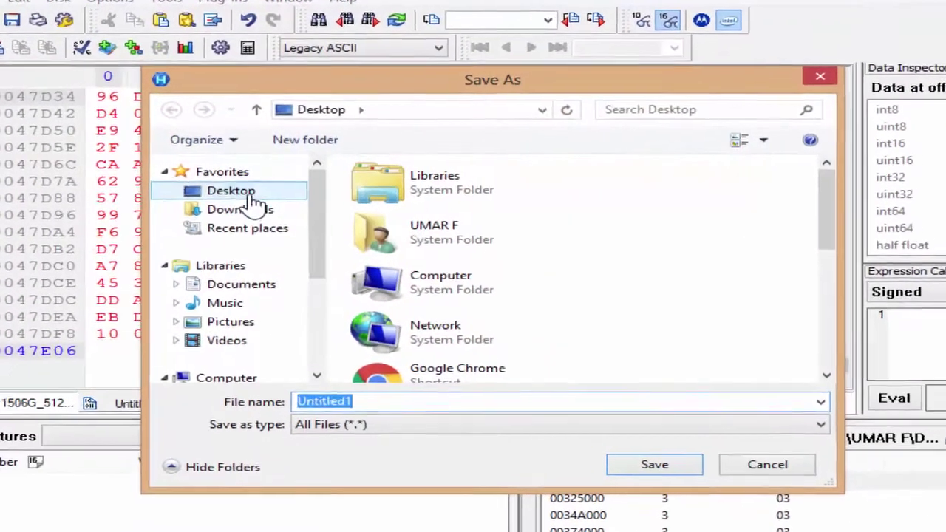
click(230, 192)
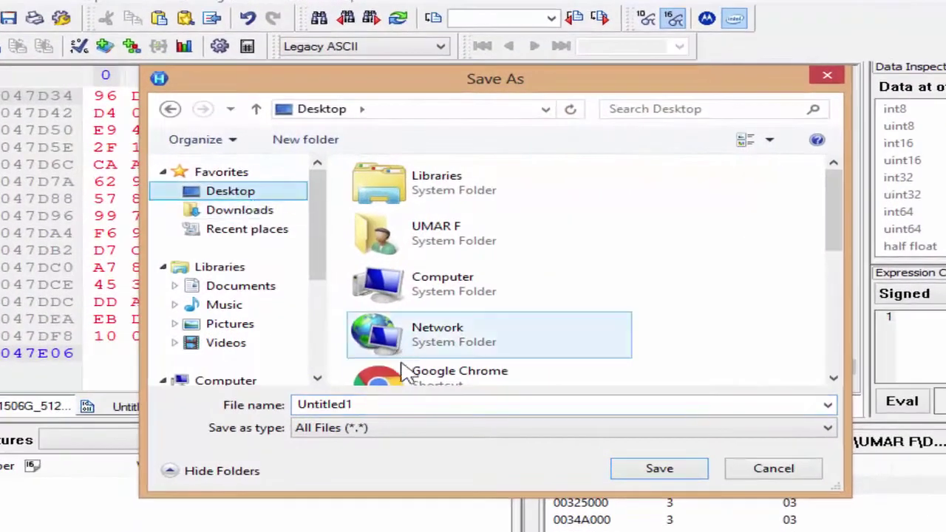
click(397, 404)
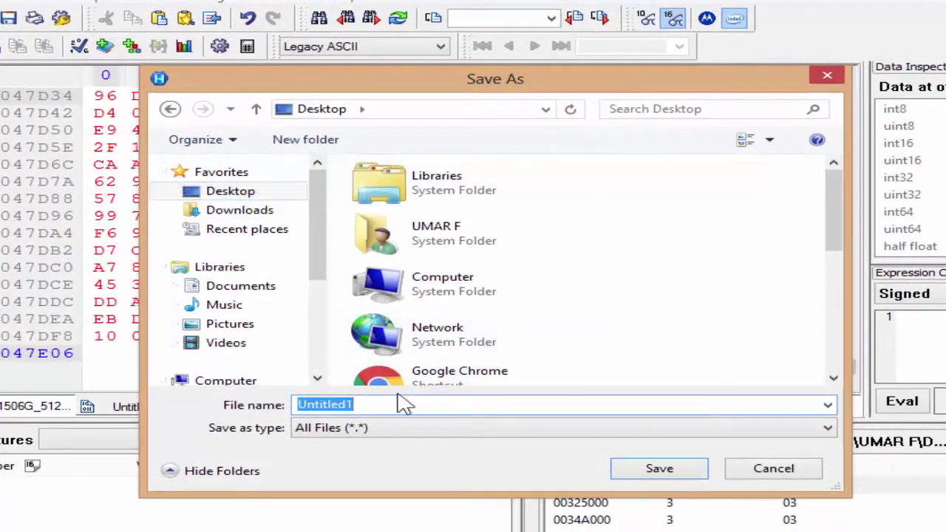
key(BackSpace)
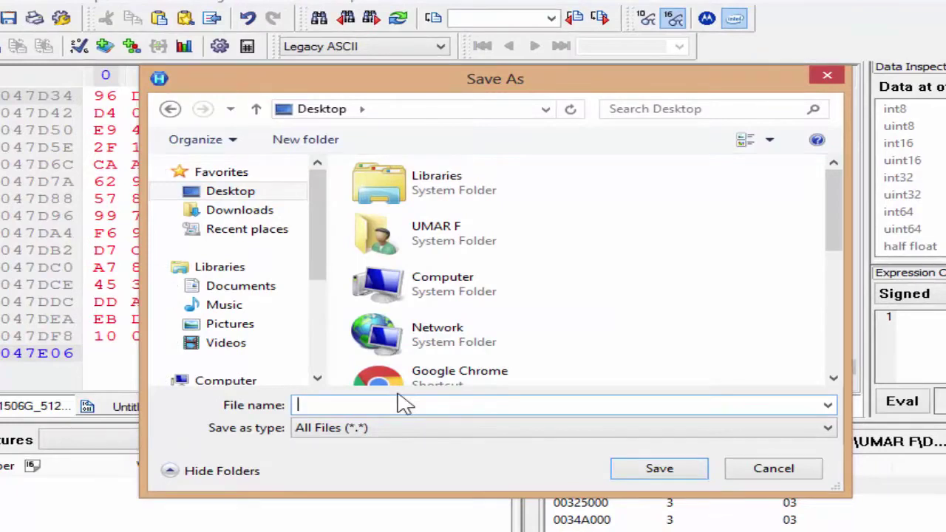
text(1506g)
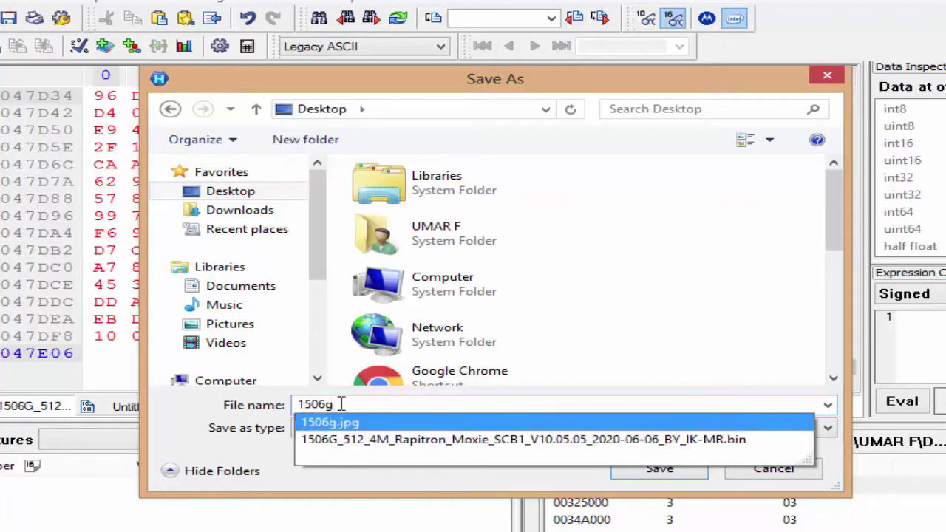
text(5)
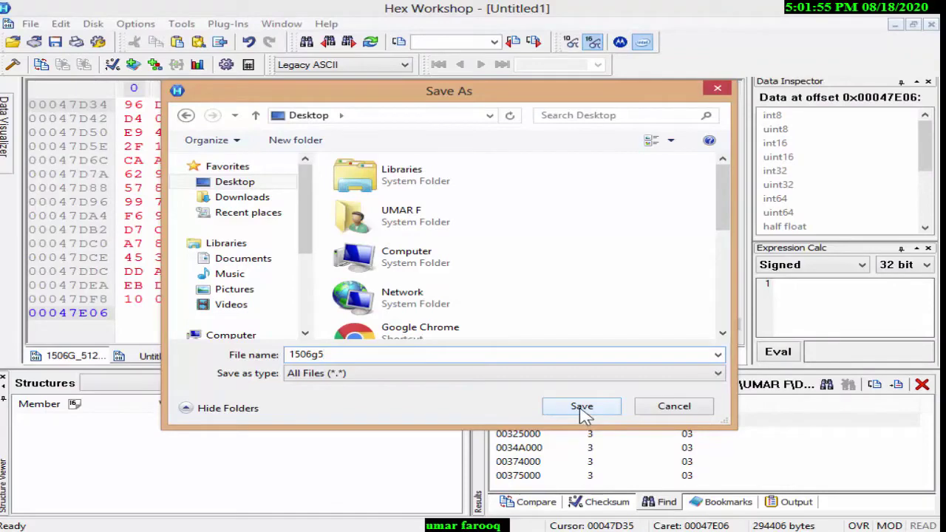
click(582, 411)
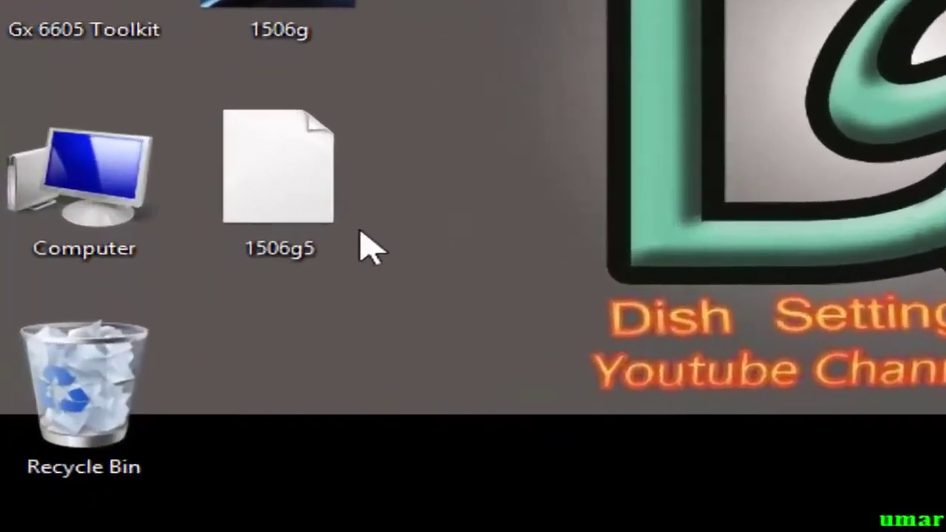
click(333, 236)
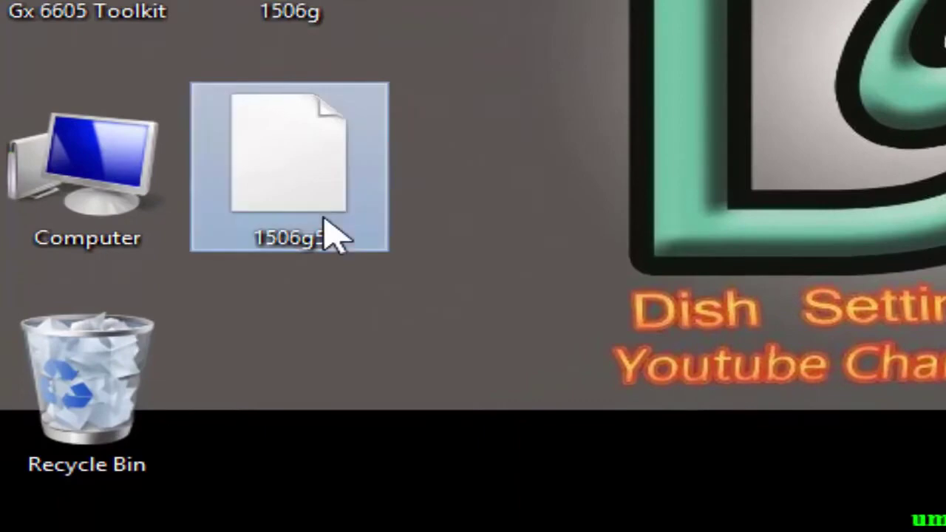
- Refresh the desktop, extract the 1506g5 file into the same location with 7-Zip, and close the extraction report
right_click(539, 7)
click(636, 63)
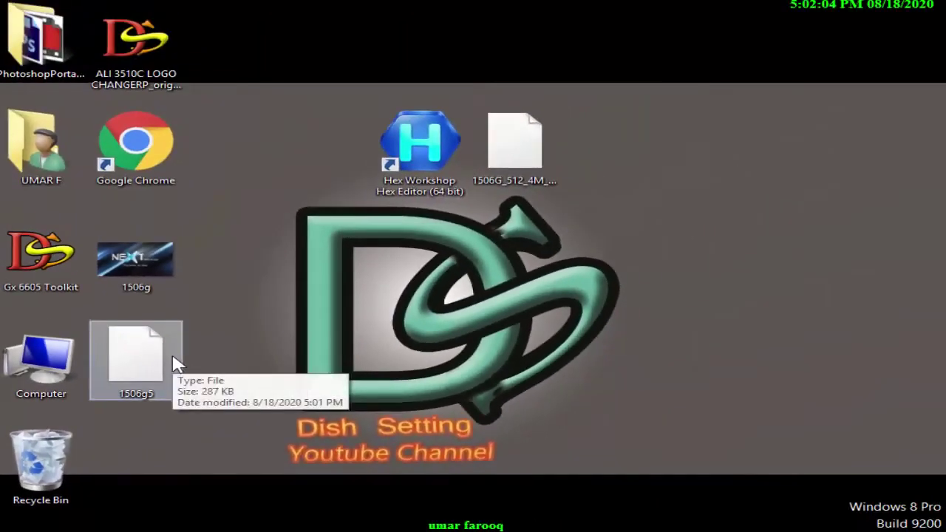
right_click(228, 332)
click(147, 370)
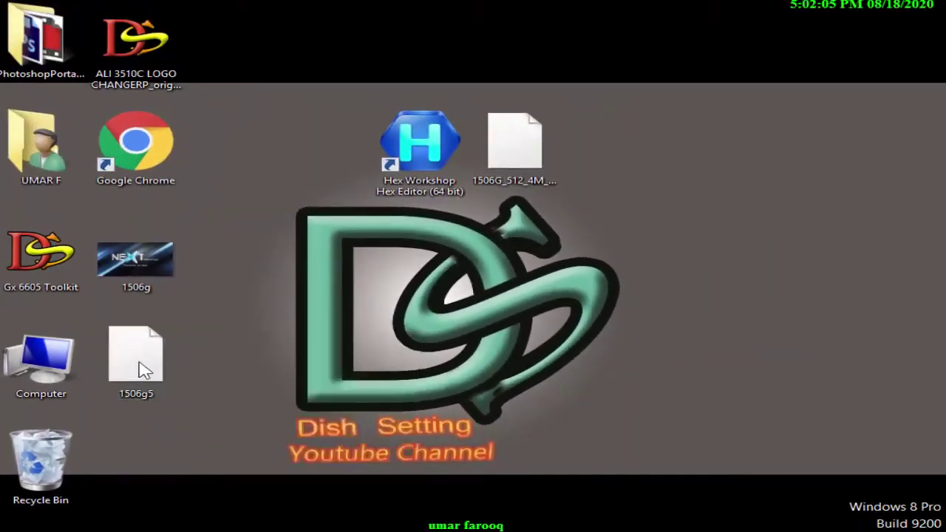
right_click(144, 370)
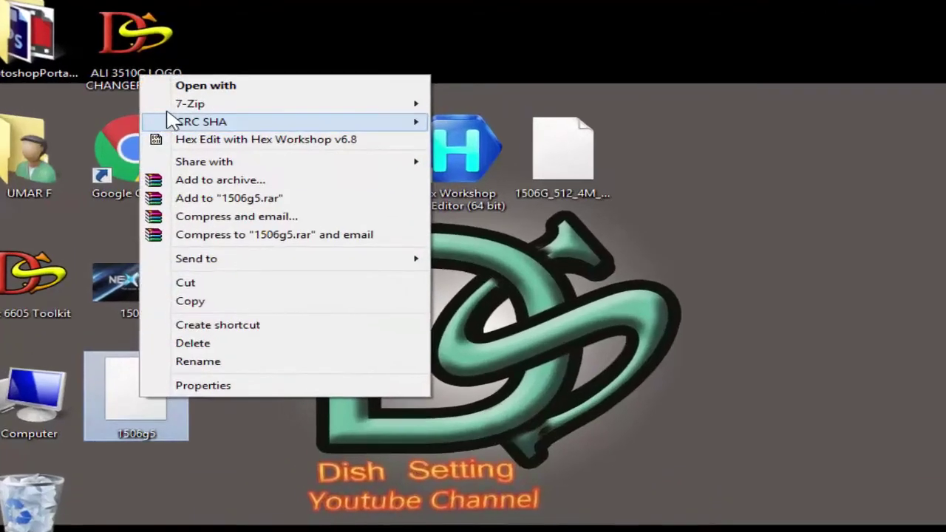
mouse_move(281, 101)
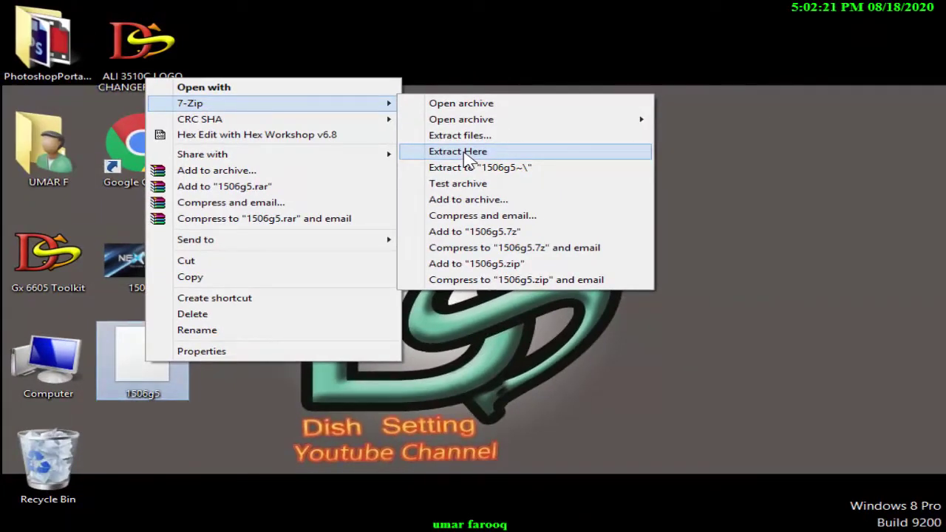
click(464, 152)
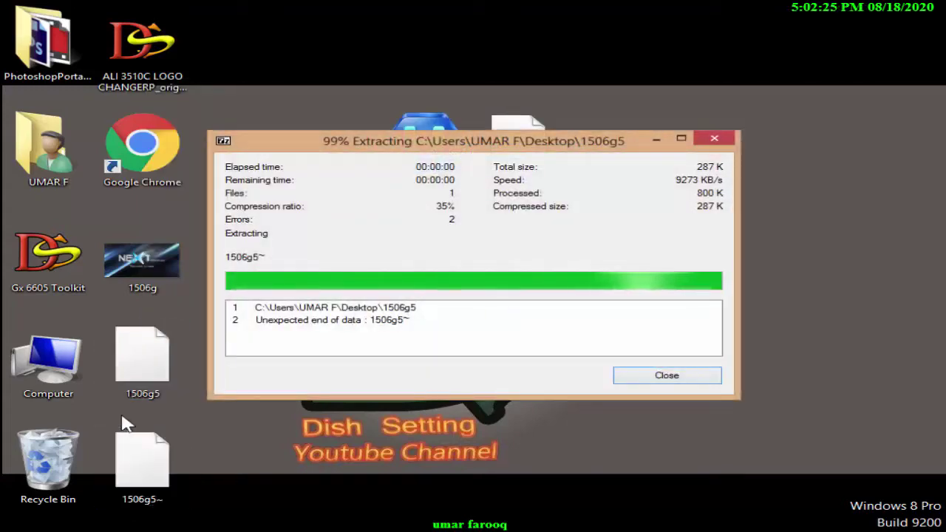
click(649, 380)
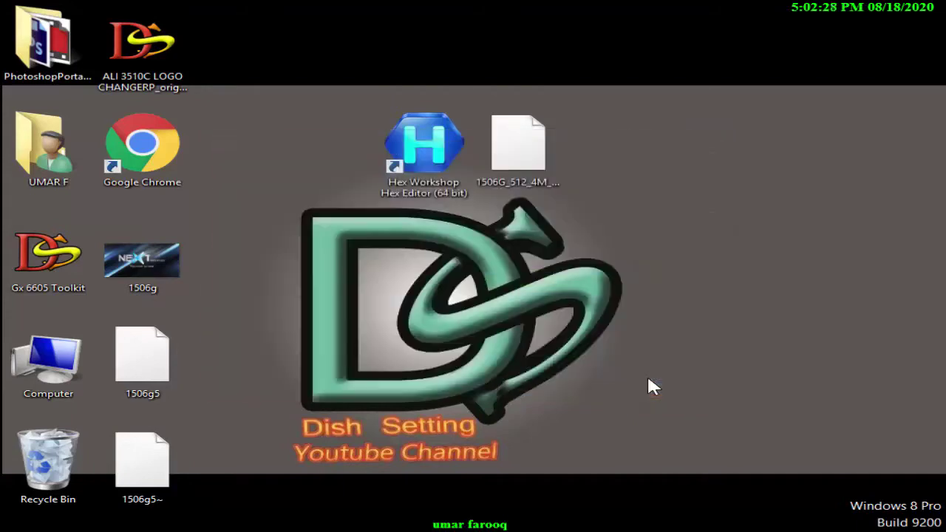
- Open the extracted 1506g5~ file from the desktop in Hex Workshop
click(145, 473)
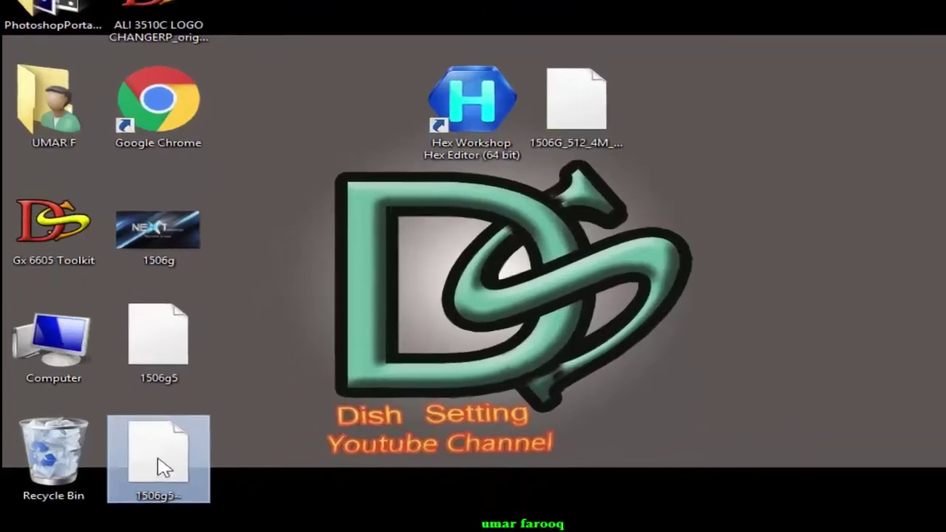
right_click(145, 473)
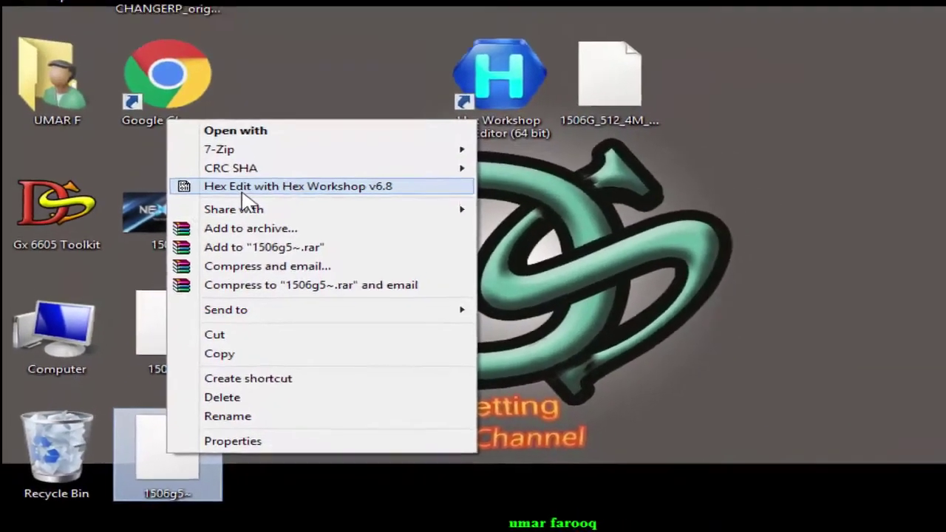
click(576, 97)
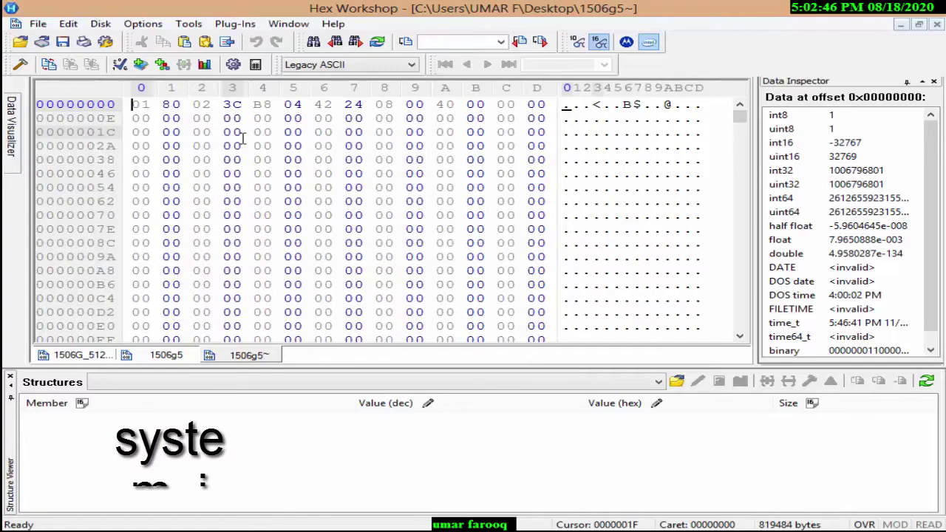
- Find all instances of the text string system_j in 1506g5~, searching downwards as a UTF-8 string
key(ctrl+f)
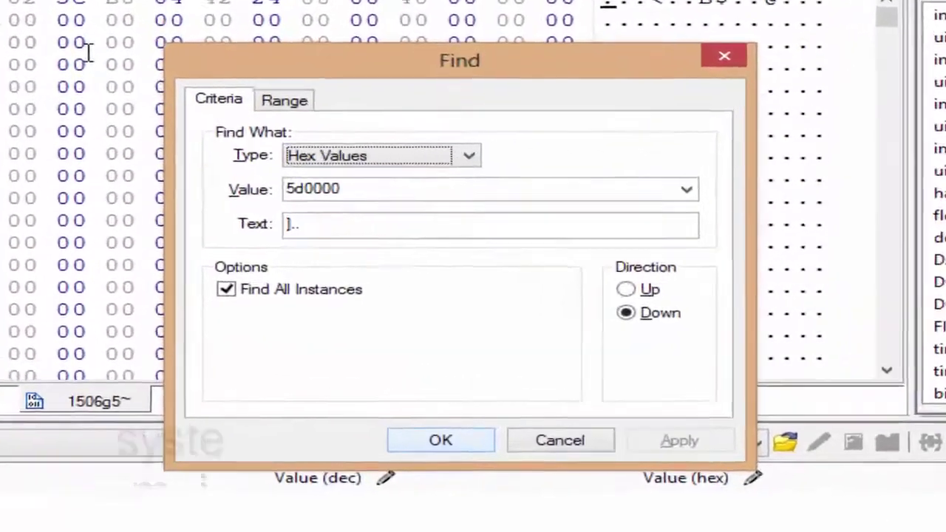
key(Down)
click(415, 204)
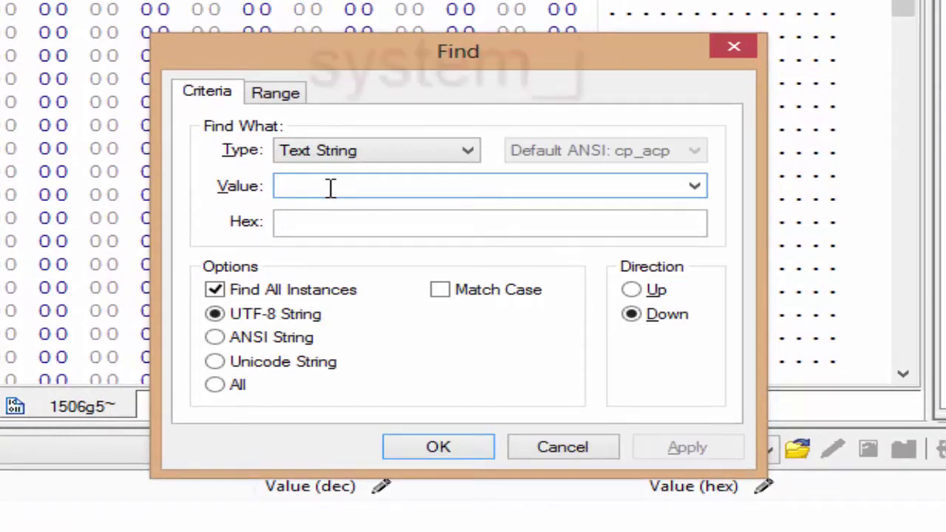
text(sys)
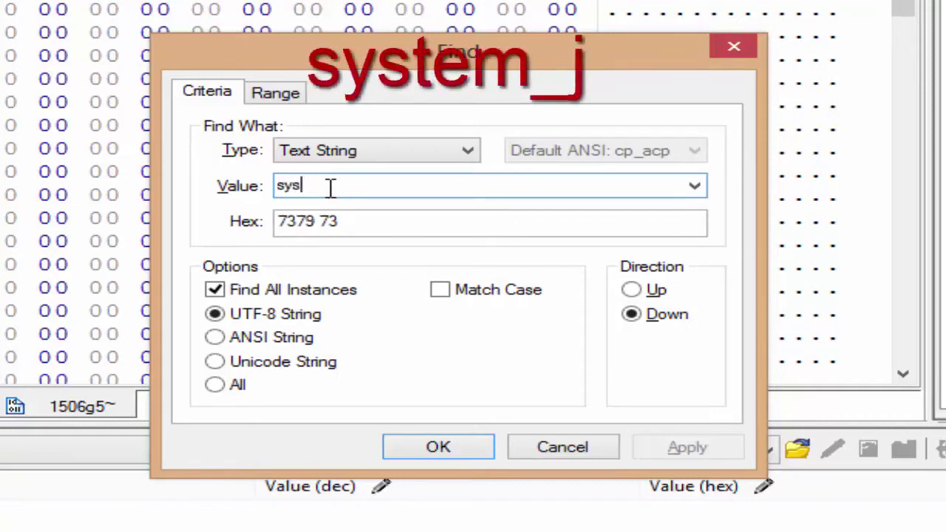
text(tem)
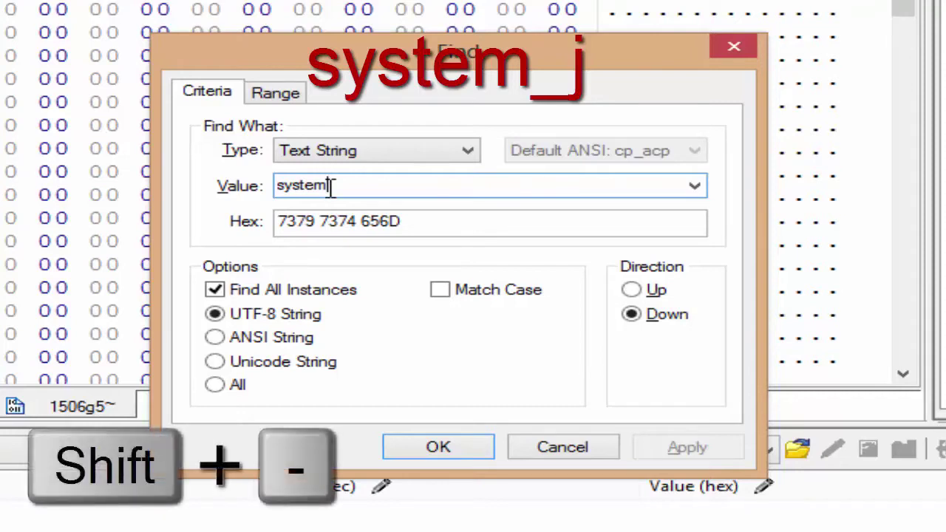
text(_j)
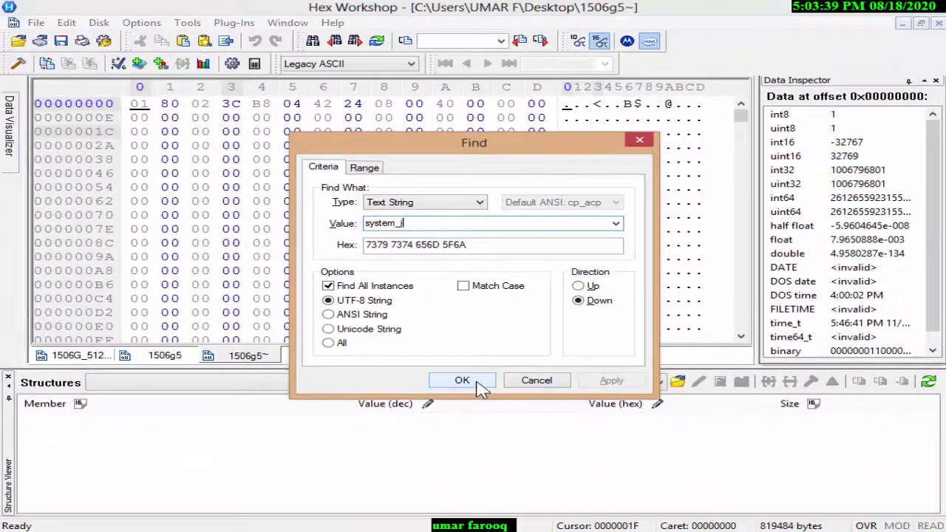
click(478, 388)
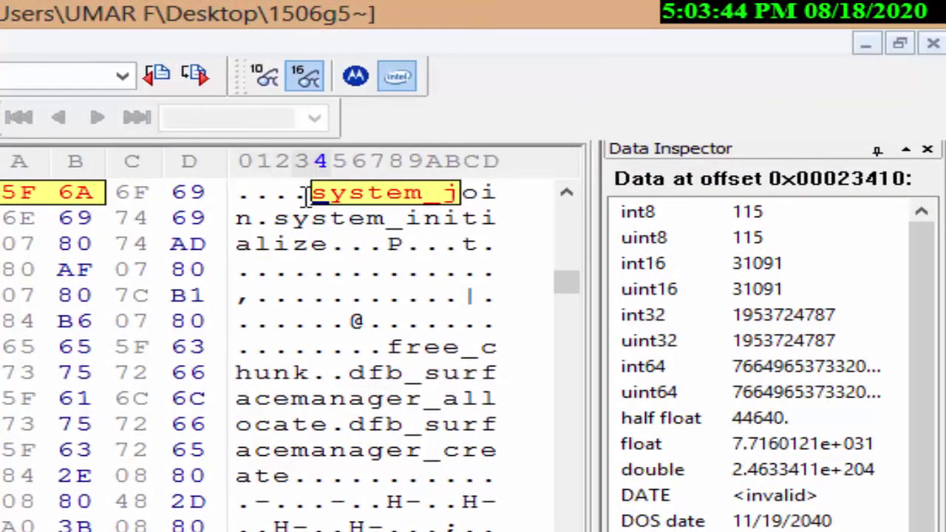
- Select the image data from just before system_j back to the JPEG header bytes FF D8 FF E1 in row 0001B14A
click(304, 194)
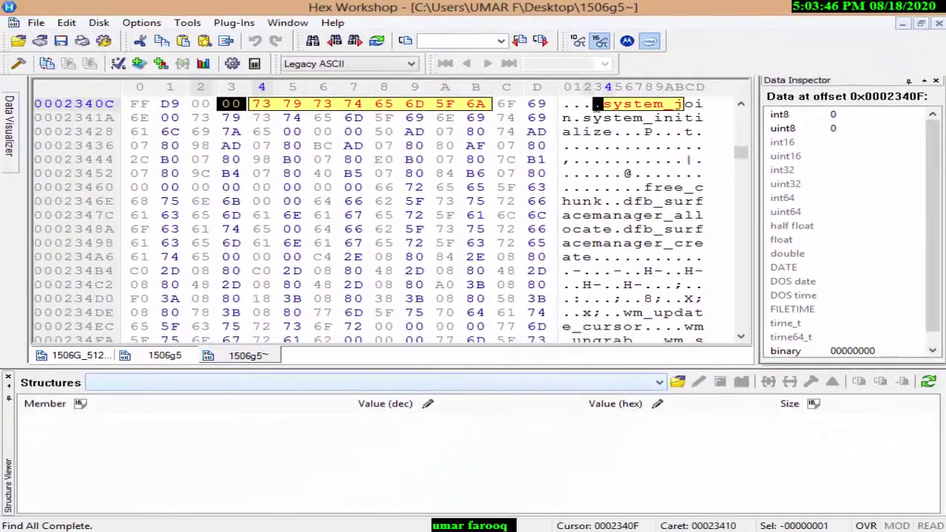
drag(595, 107, 550, 89)
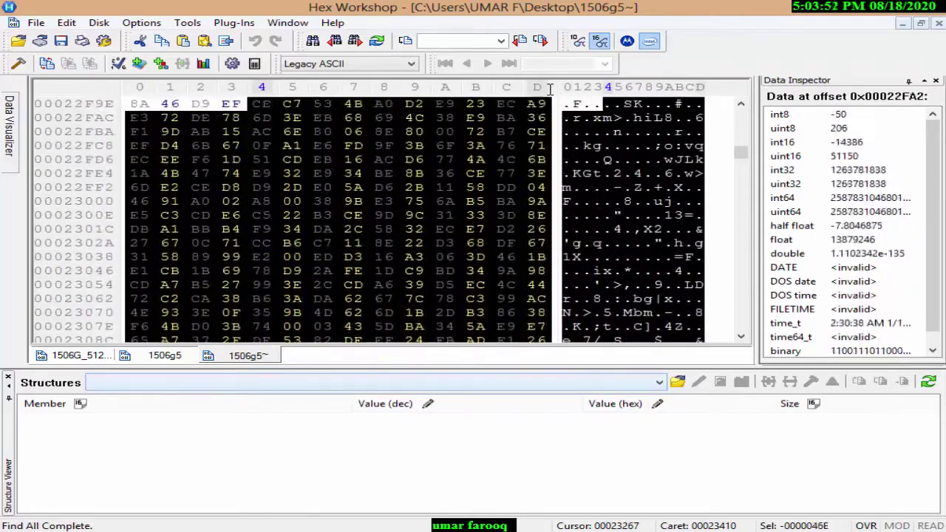
drag(550, 89, 550, 89)
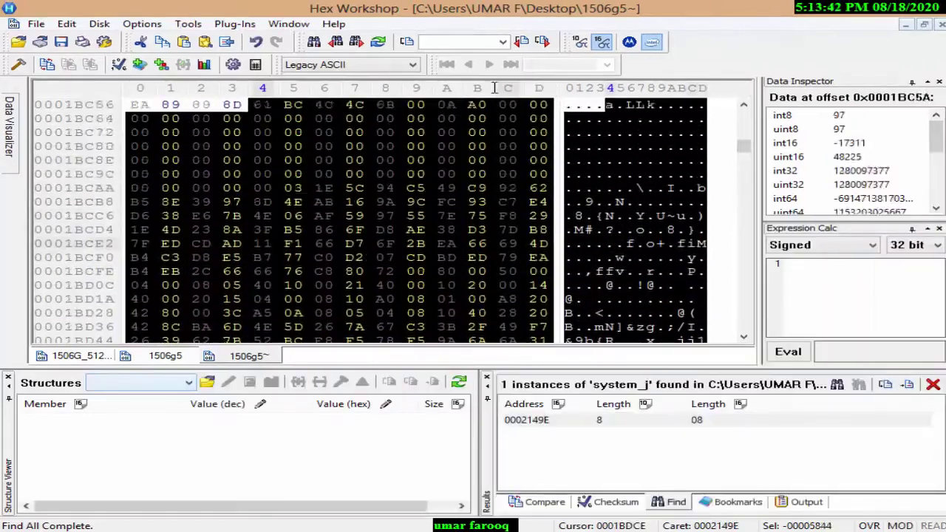
drag(492, 88, 490, 88)
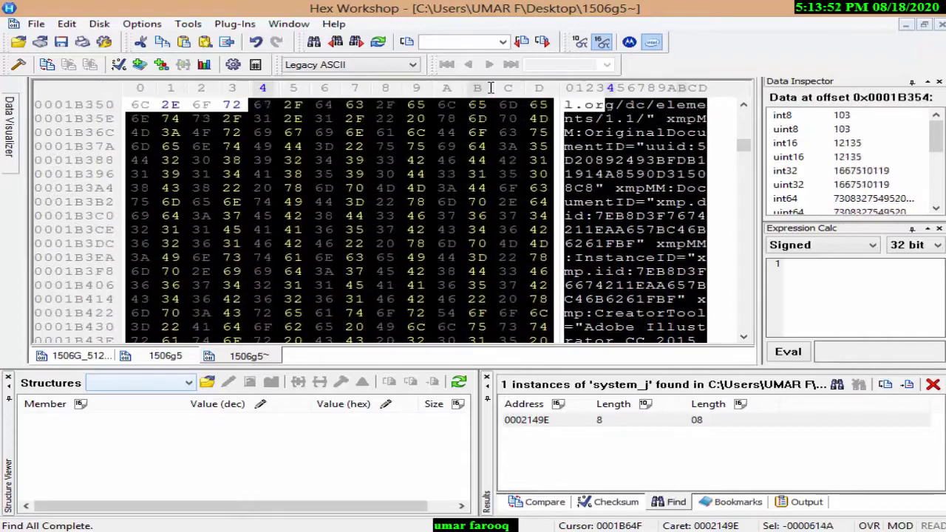
drag(489, 88, 189, 229)
drag(582, 231, 704, 216)
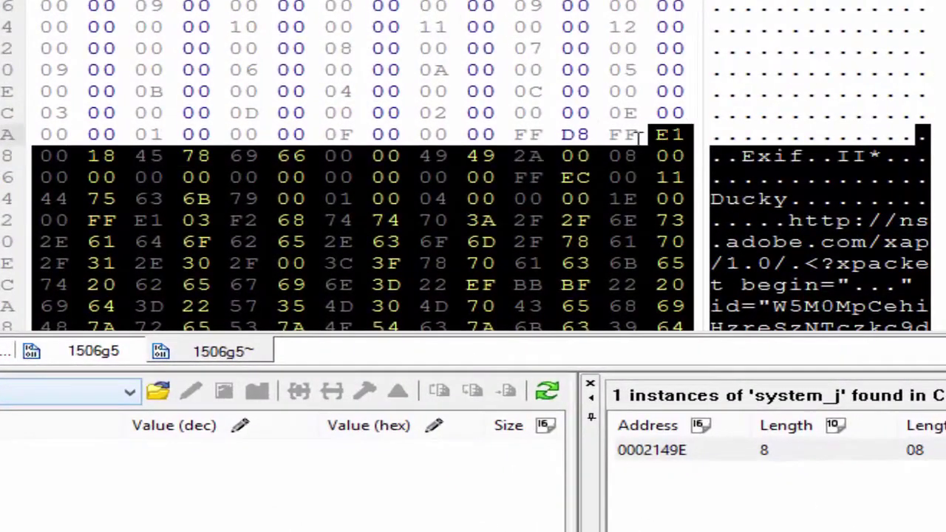
drag(637, 137, 527, 135)
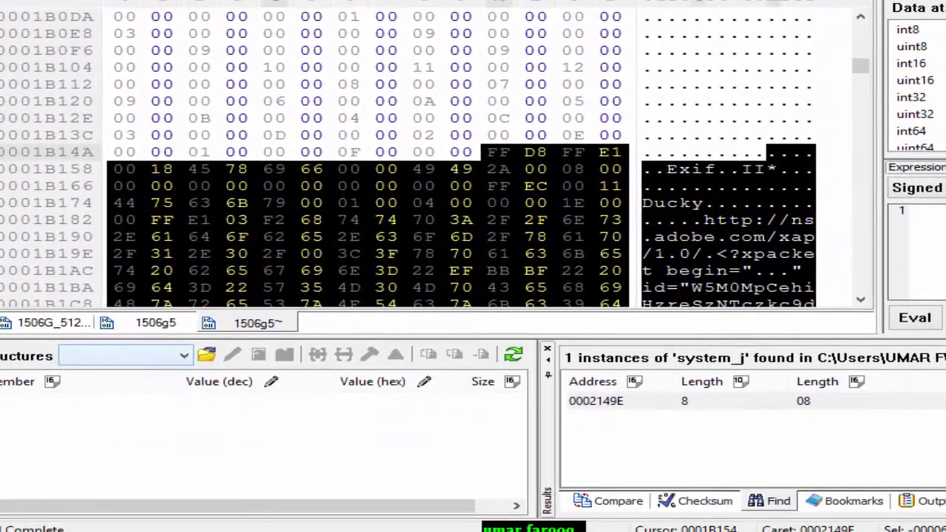
- Copy the selected JPEG data and paste it into a new blank file
right_click(495, 169)
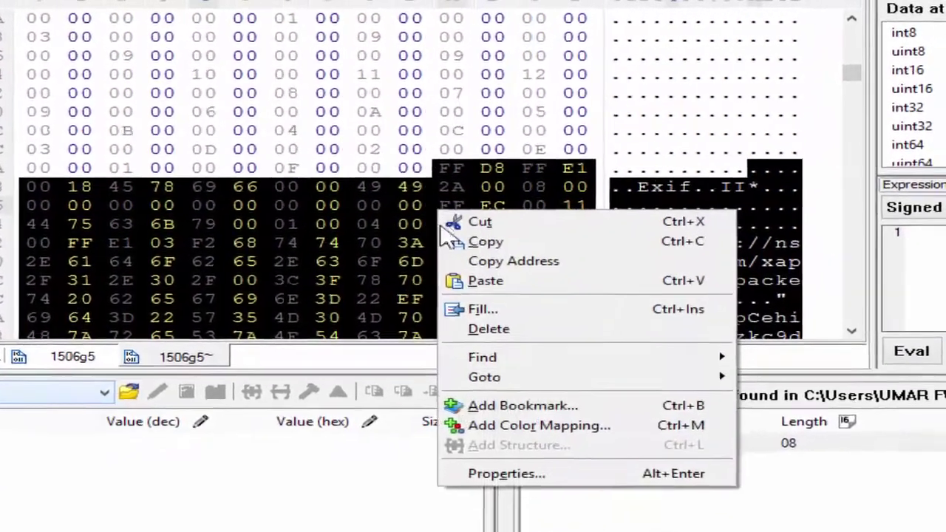
click(529, 195)
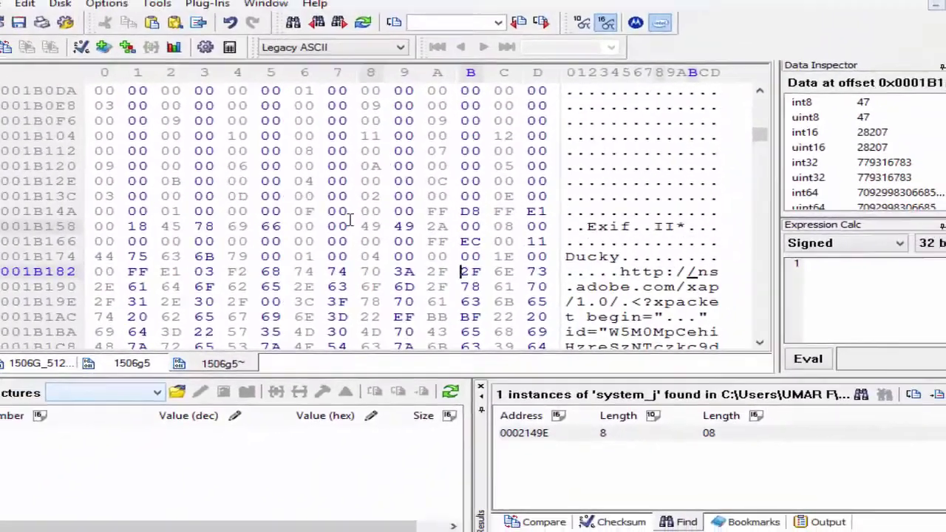
key(ctrl+n)
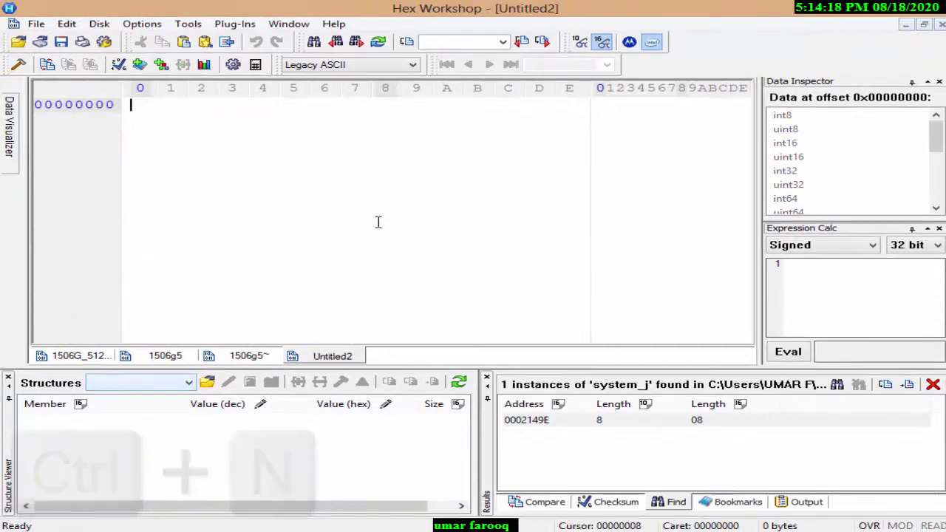
right_click(214, 195)
click(251, 251)
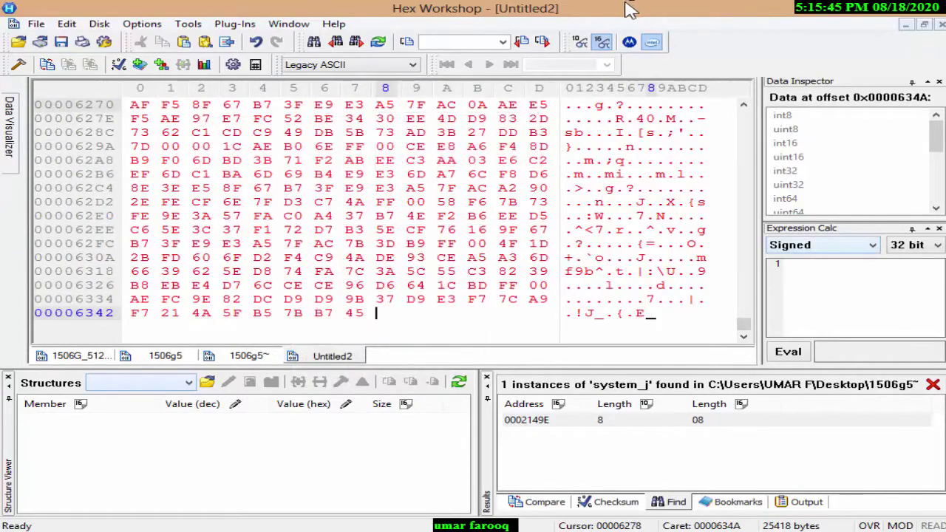
- Shrink the editor window to reveal the desktop icons and save the new file to the Desktop as new logo.jpg
double_click(628, 8)
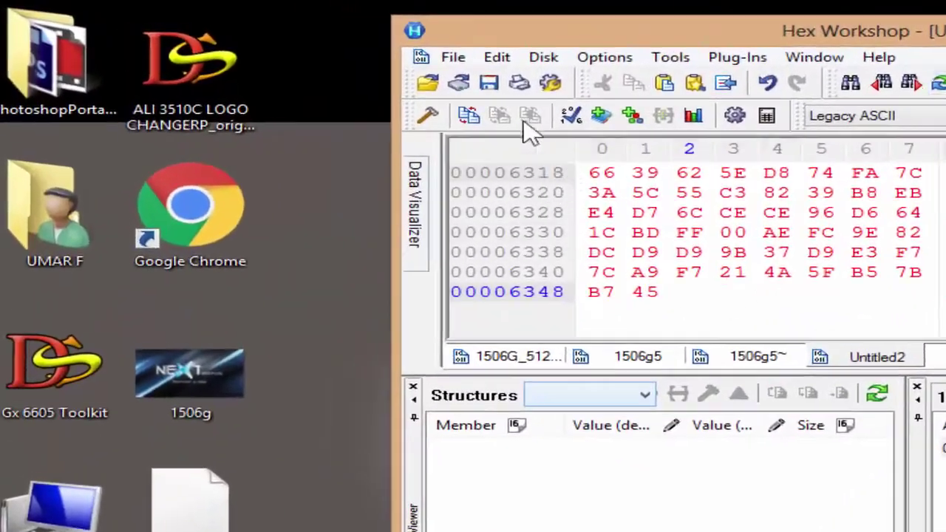
click(453, 57)
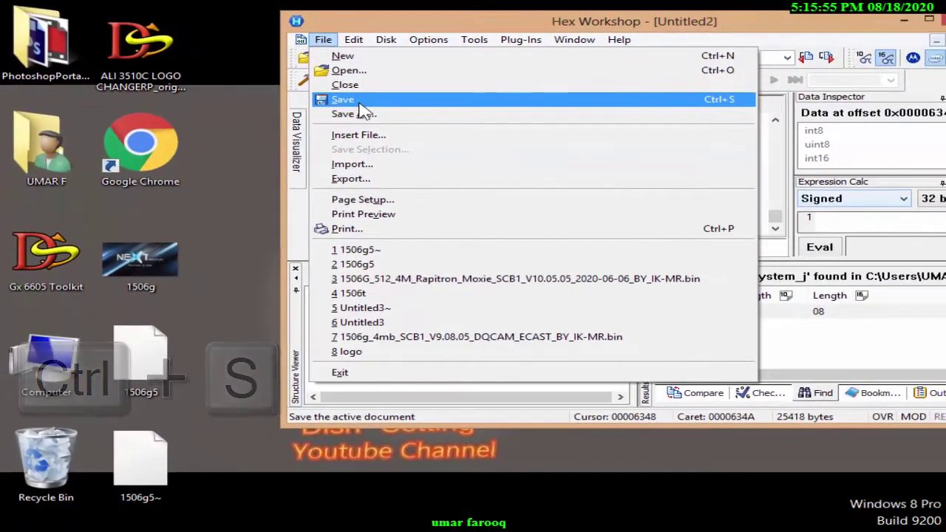
click(360, 102)
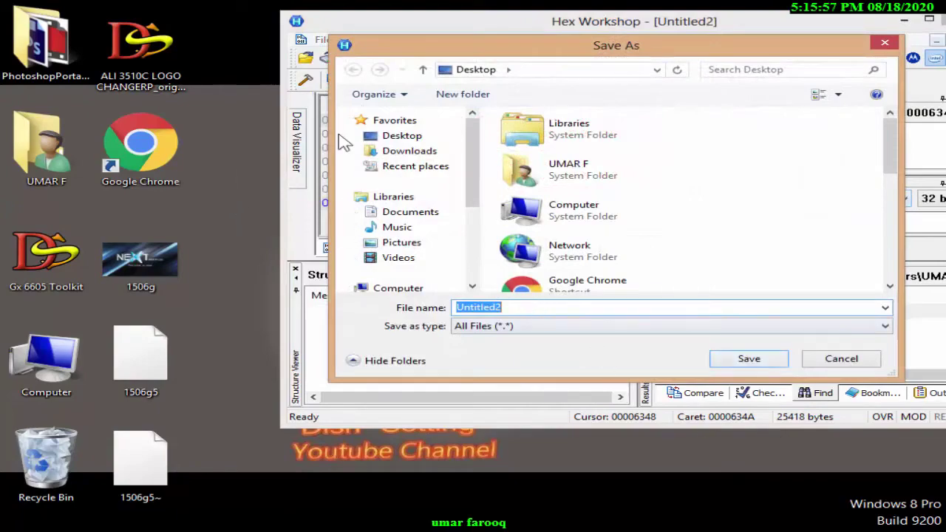
click(426, 139)
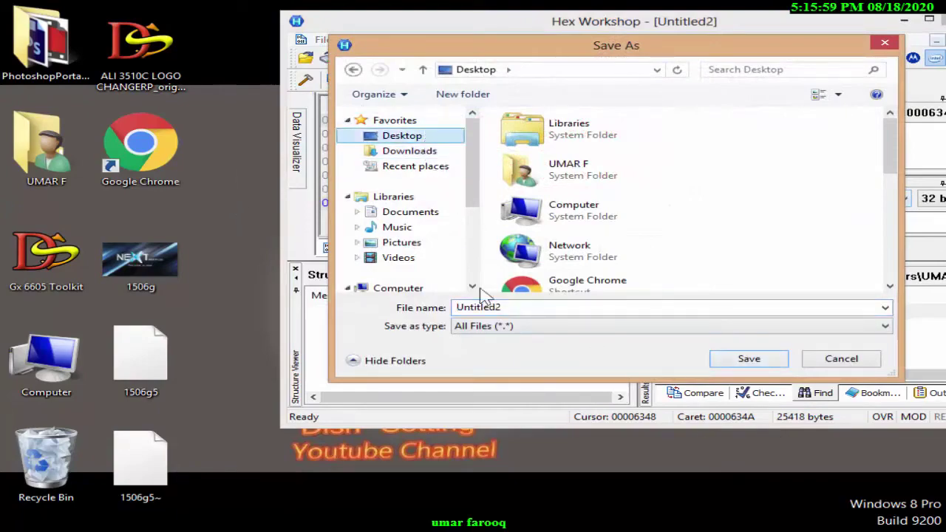
click(505, 306)
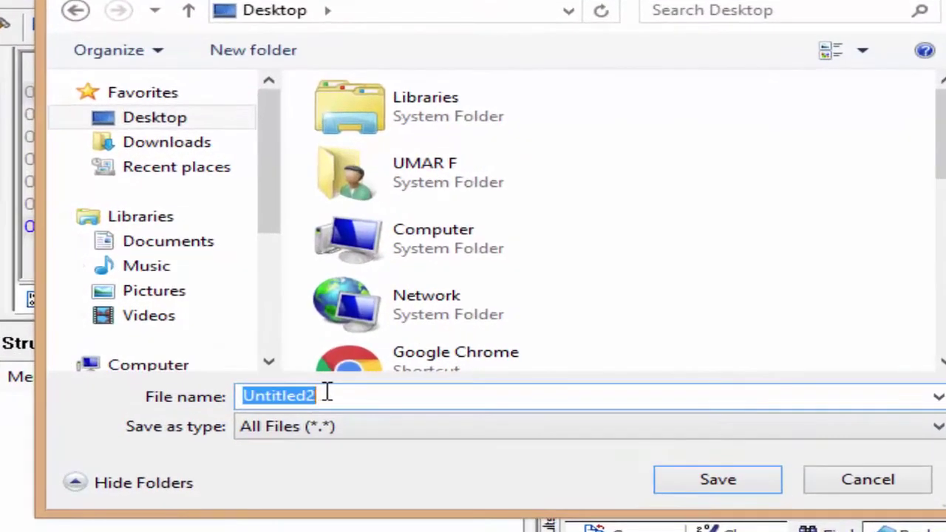
key(BackSpace)
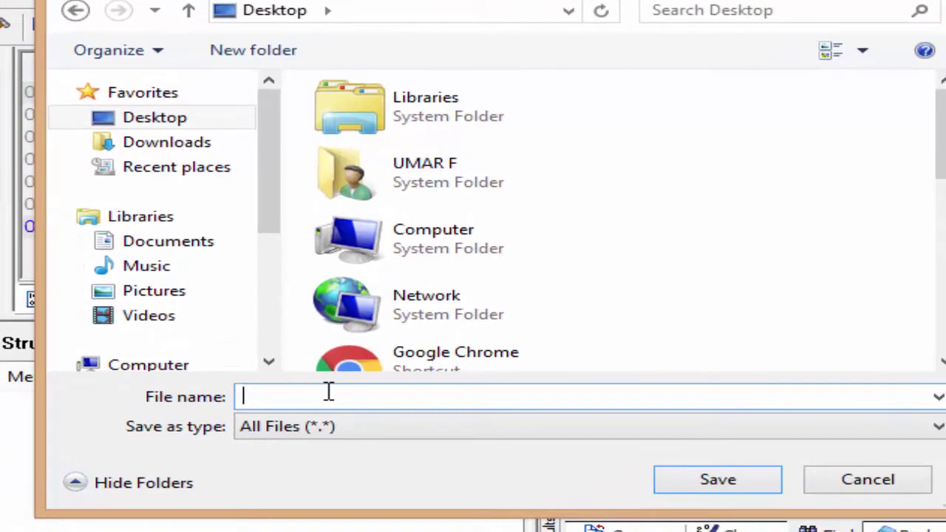
text(new logo)
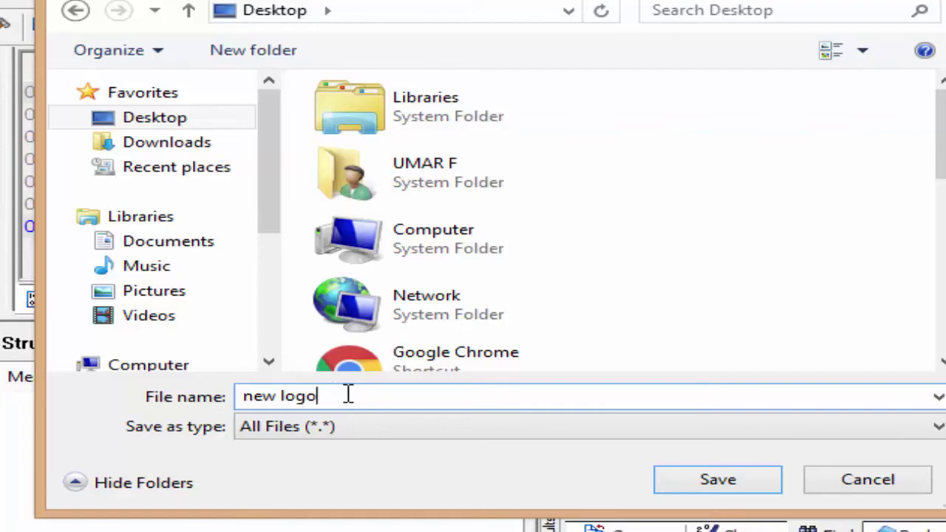
text(.jpg)
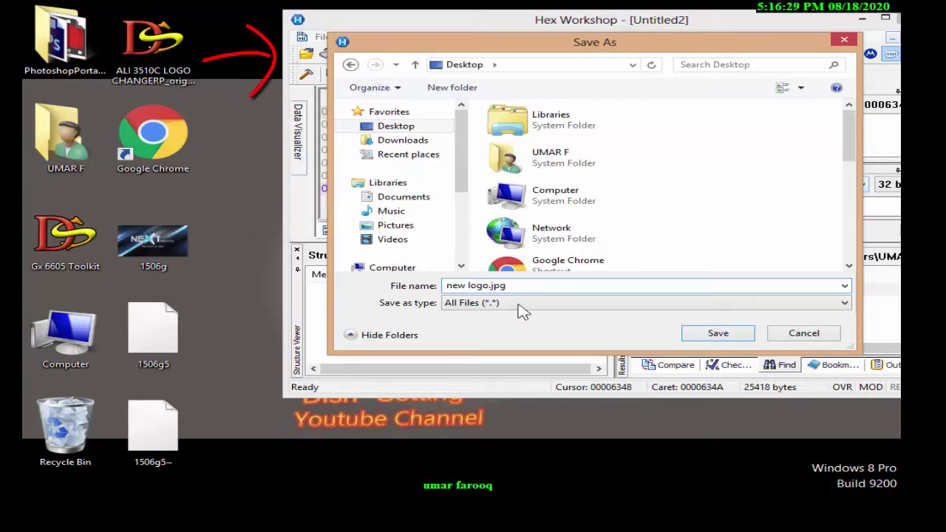
click(715, 334)
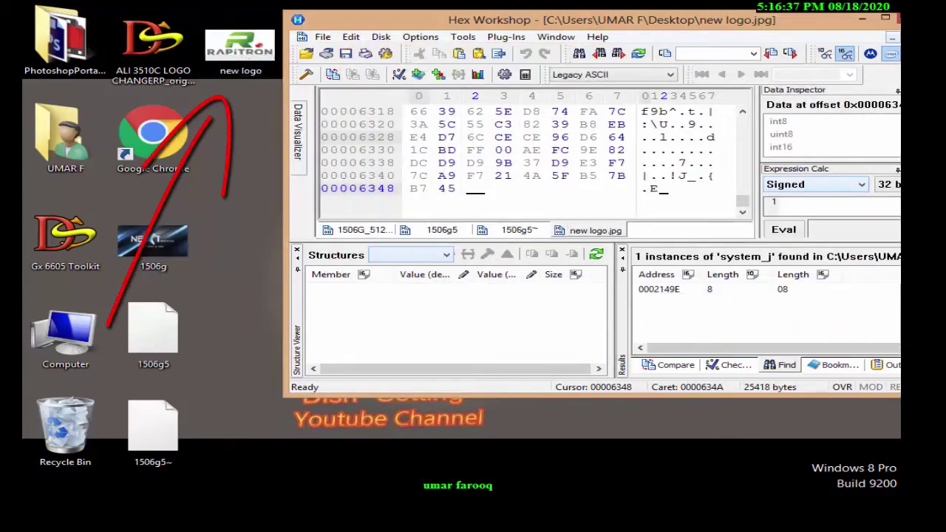
- Minimize the hex editor and refresh the desktop holding the saved logo image
click(861, 19)
right_click(675, 75)
click(706, 110)
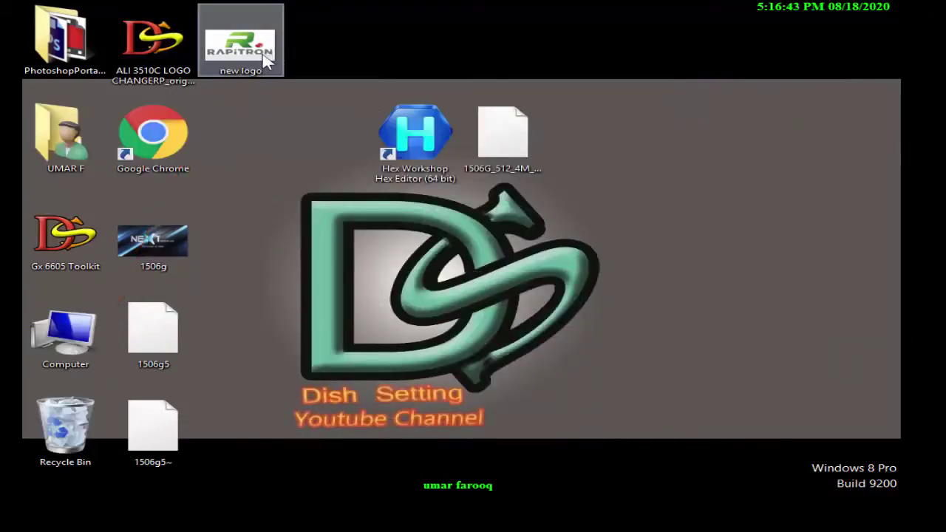
- Move the new logo image into the empty space beside the Hex Workshop shortcut and refresh the desktop
drag(259, 59, 304, 162)
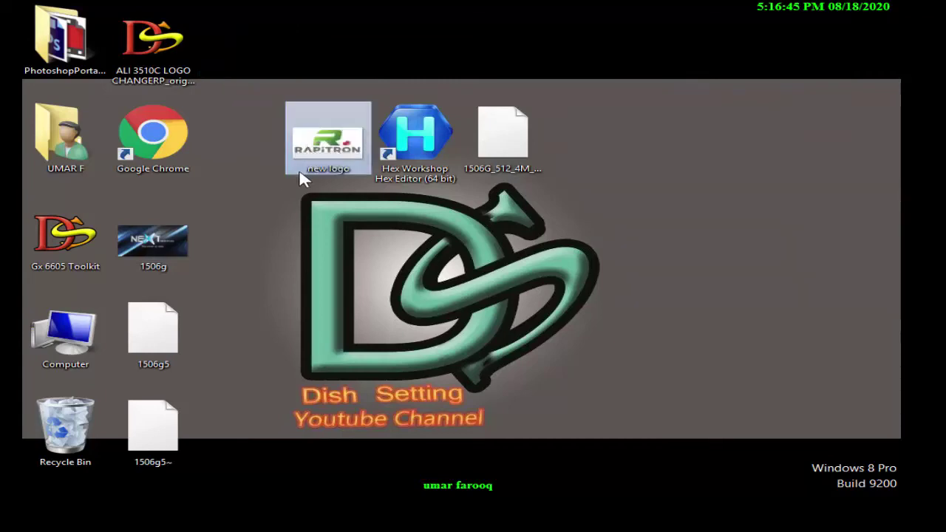
right_click(274, 185)
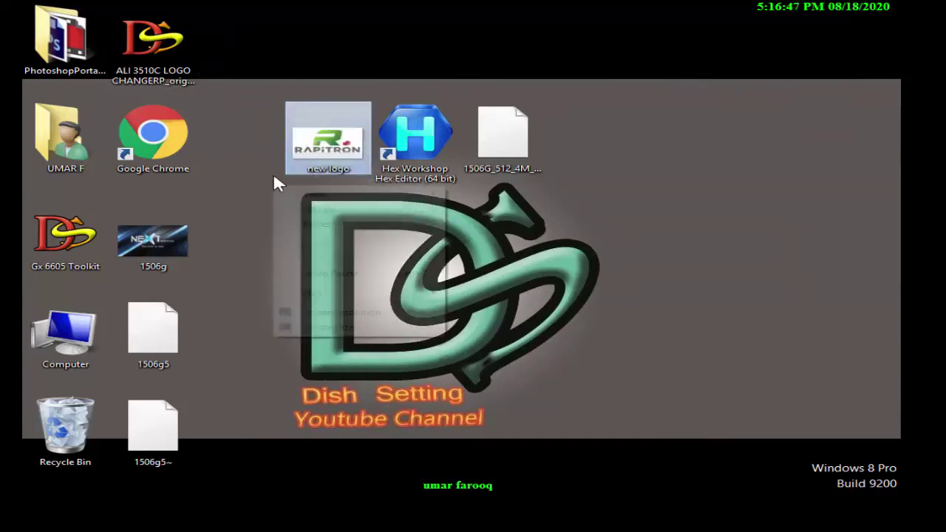
click(310, 220)
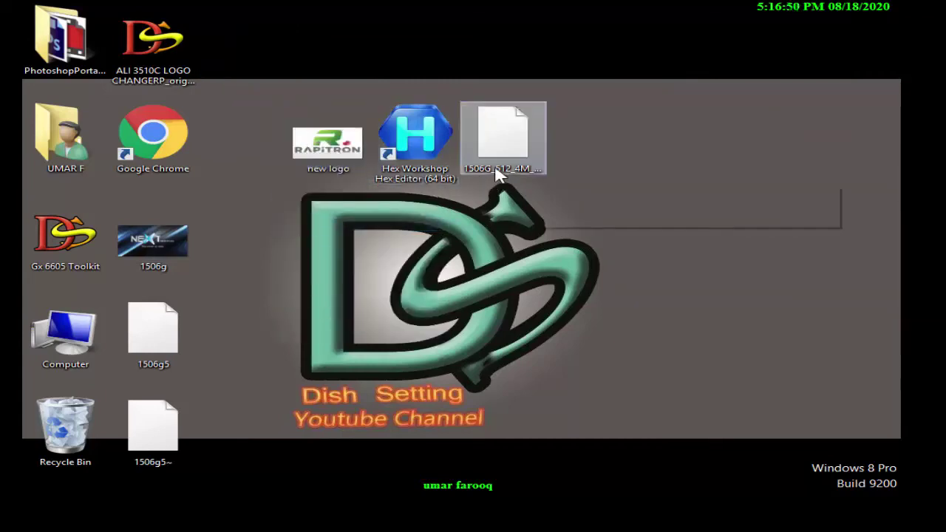
right_click(251, 152)
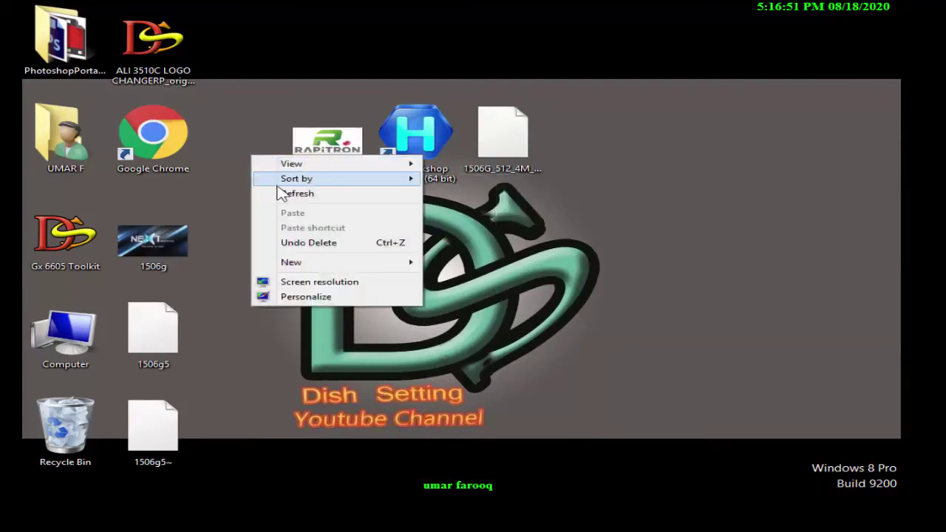
click(280, 193)
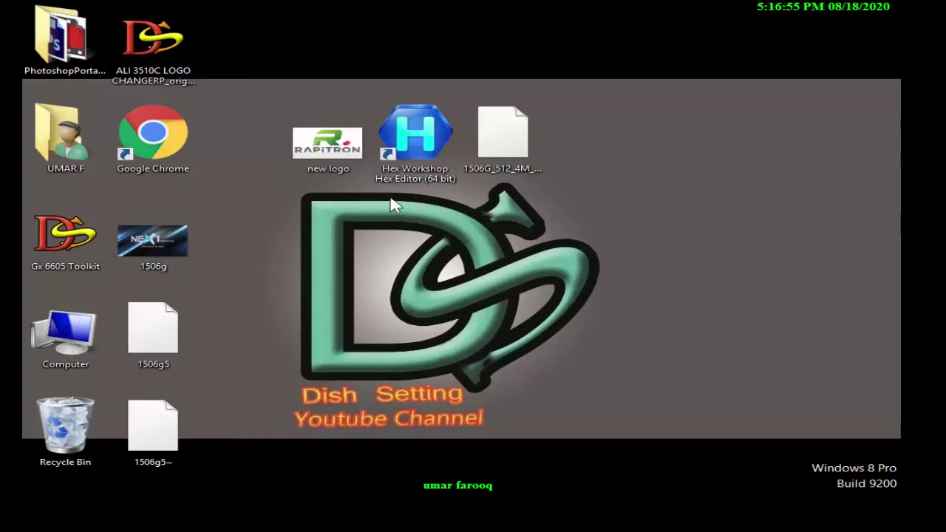
- Open the new logo image from the desktop to check the extracted picture
double_click(344, 164)
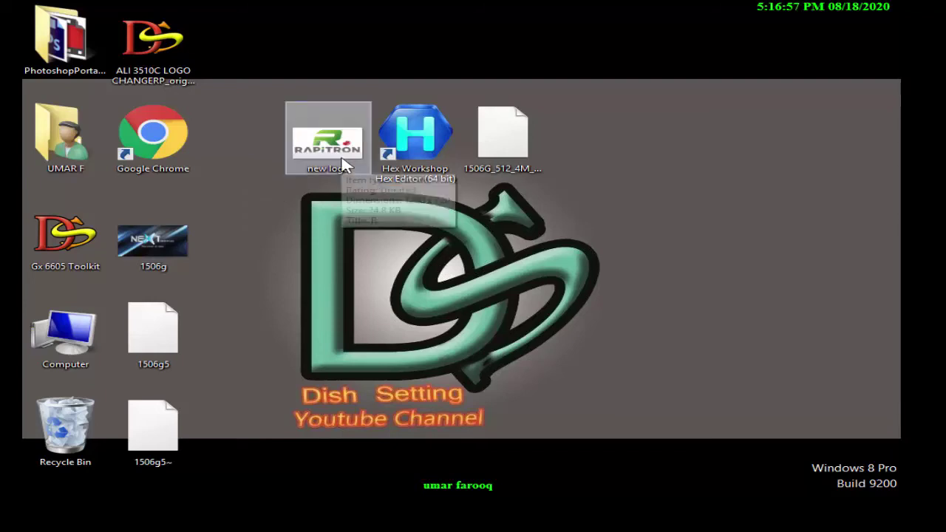